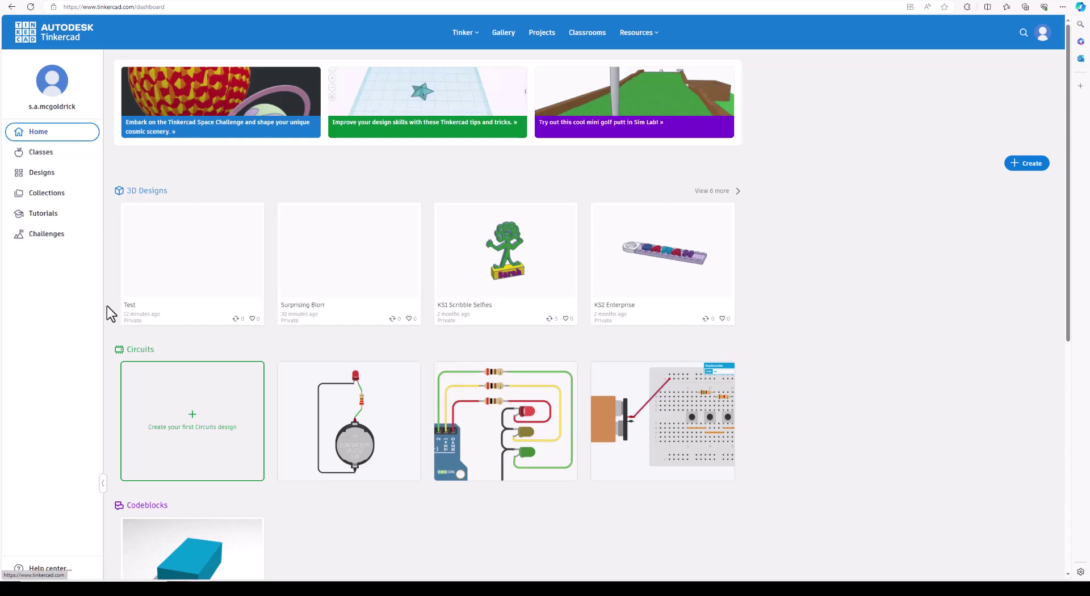
Step: Switch to the Google Drive tab showing the Mastering Tinkercad Student workbook preview
{"action": "mouse_move", "coordinate": [126, 317]}
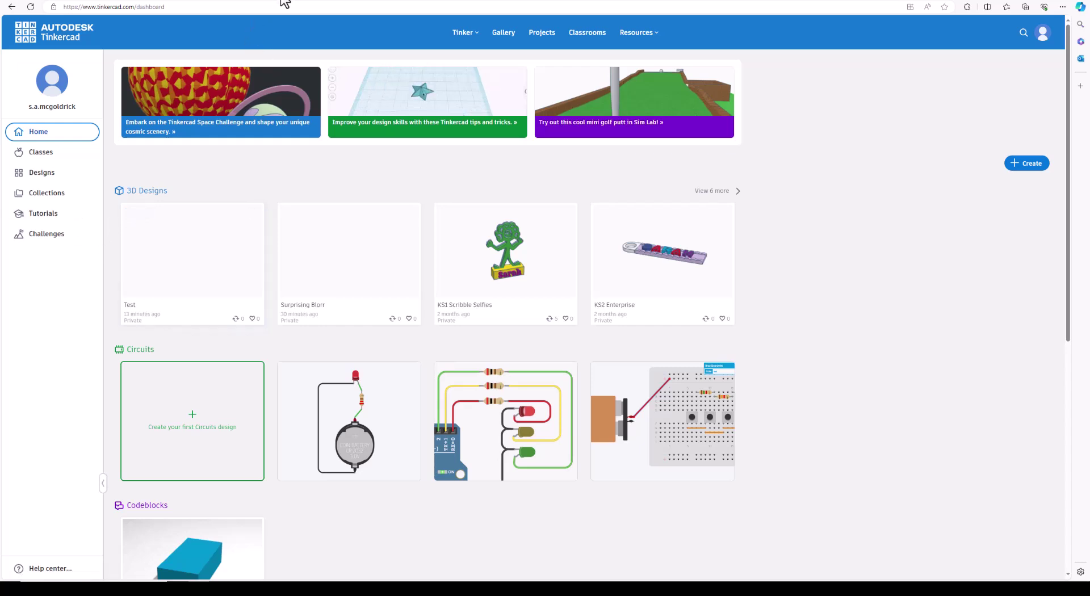
{"action": "mouse_move", "coordinate": [283, 3]}
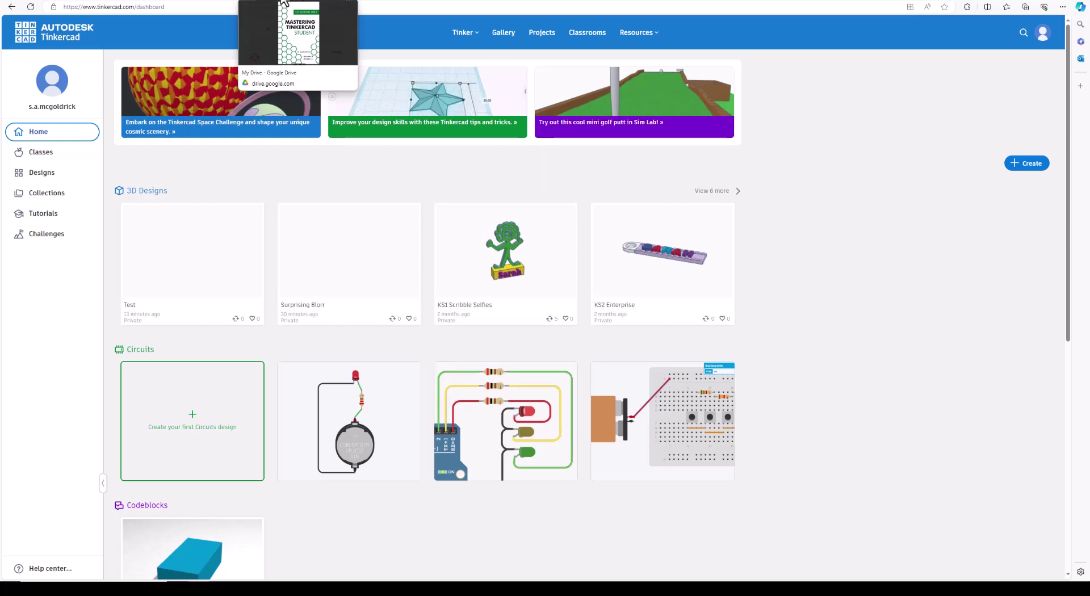
{"action": "left_click", "coordinate": [282, 2]}
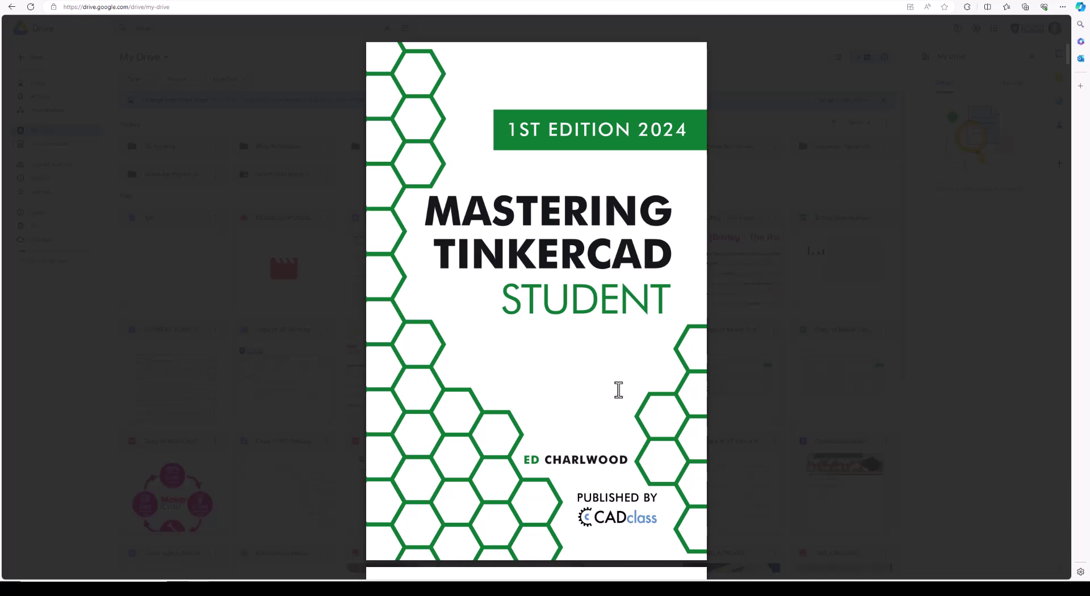
Step: Page down through the workbook to its Dashboard and 3D workspace pages
{"action": "scroll", "coordinate": [618, 390], "scroll_direction": "down", "scroll_amount": 15}
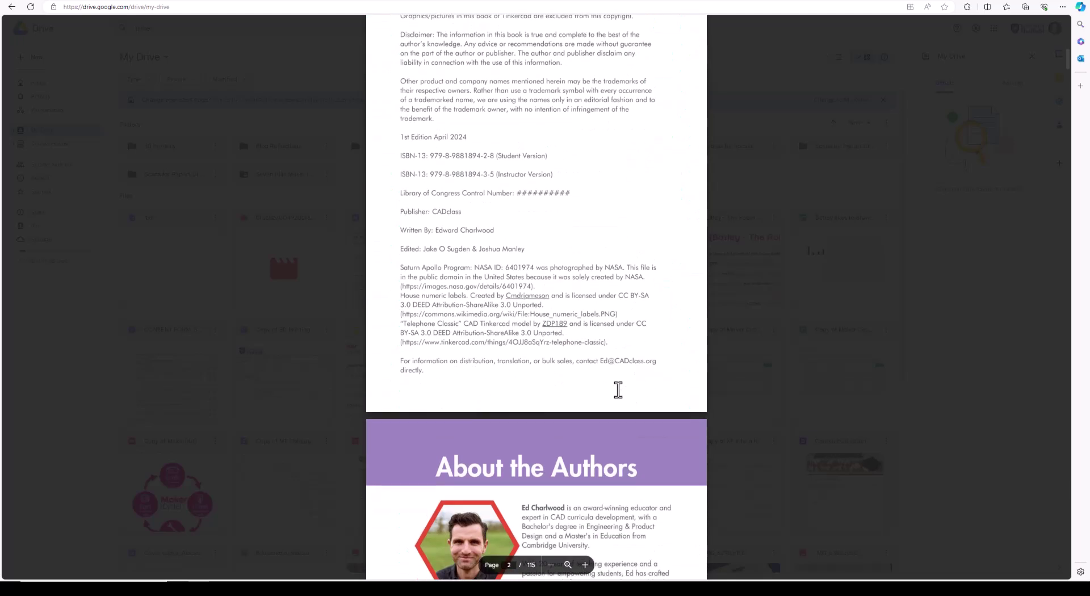
{"action": "scroll", "coordinate": [618, 390], "scroll_direction": "down", "scroll_amount": 10}
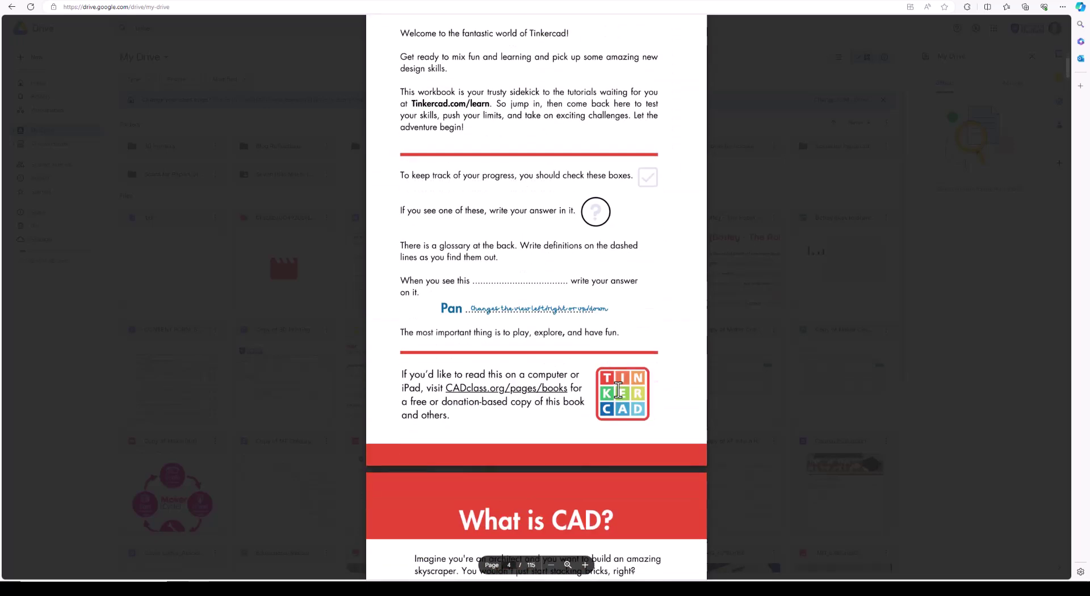
{"action": "scroll", "coordinate": [618, 390], "scroll_direction": "up", "scroll_amount": 2}
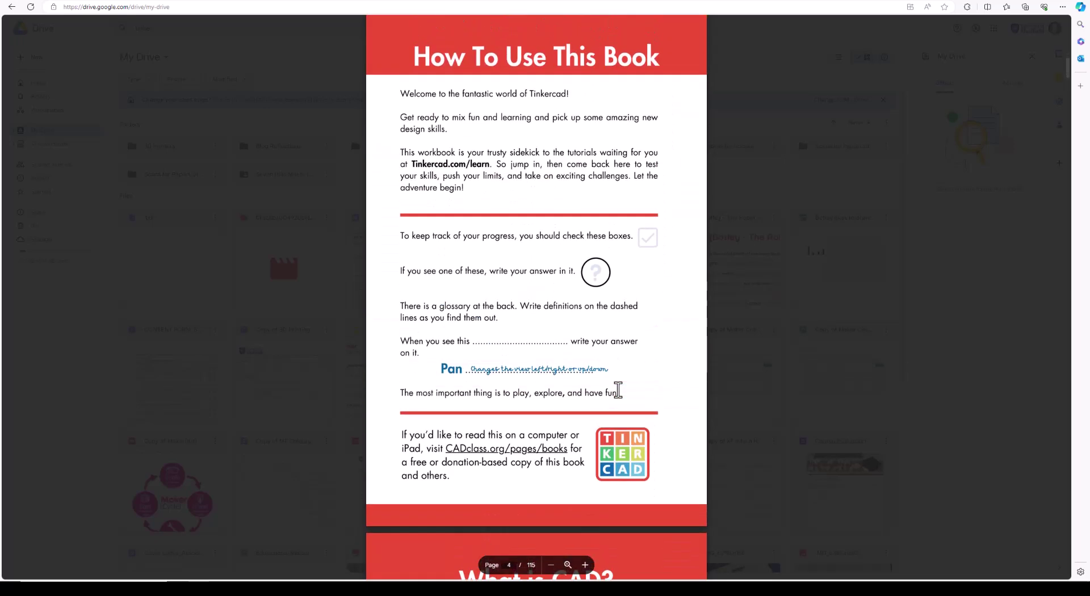
{"action": "scroll", "coordinate": [618, 390], "scroll_direction": "down", "scroll_amount": 5}
{"action": "scroll", "coordinate": [618, 390], "scroll_direction": "down", "scroll_amount": 15}
{"action": "scroll", "coordinate": [618, 390], "scroll_direction": "down", "scroll_amount": 4}
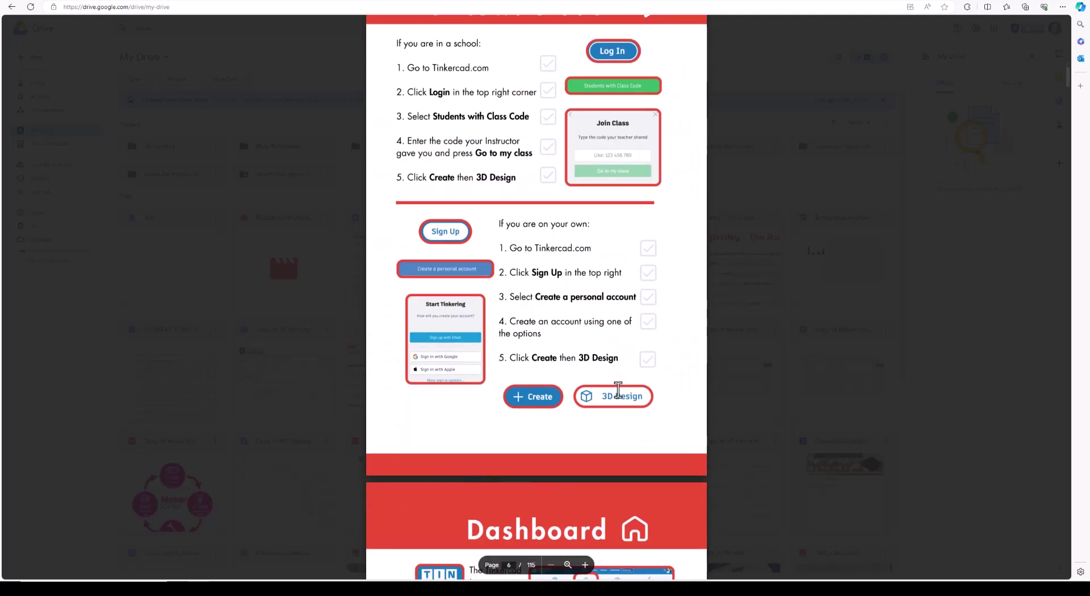
{"action": "scroll", "coordinate": [621, 391], "scroll_direction": "up", "scroll_amount": 2}
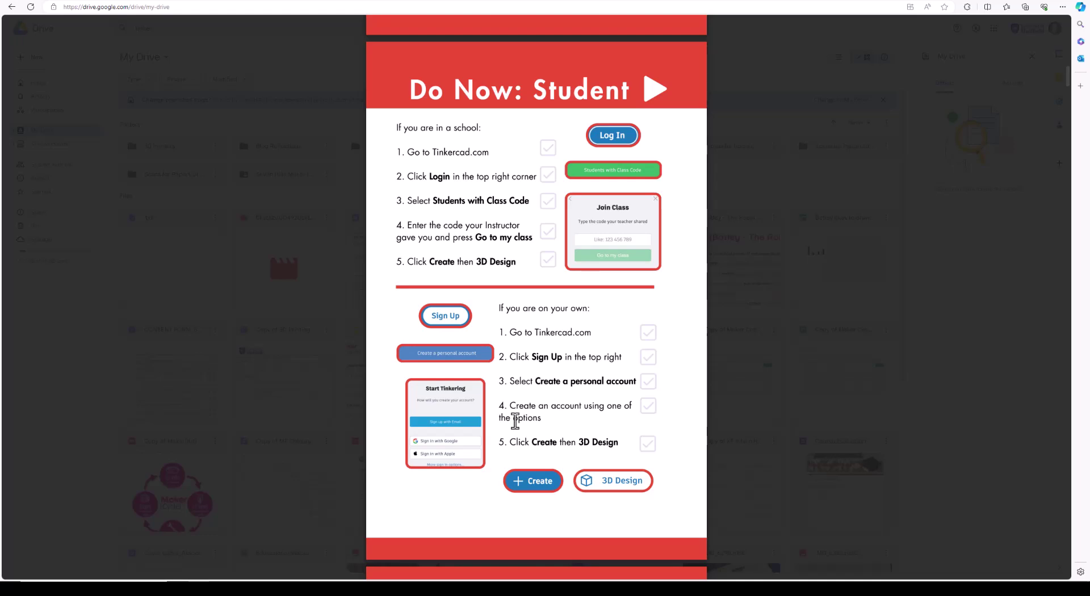
{"action": "scroll", "coordinate": [515, 422], "scroll_direction": "down", "scroll_amount": 9}
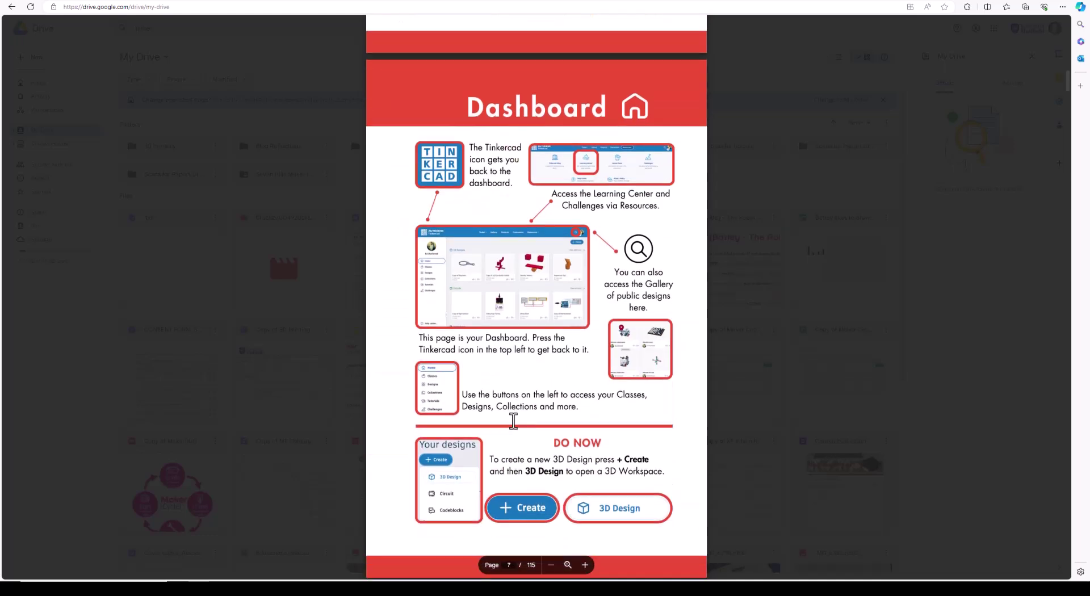
{"action": "scroll", "coordinate": [514, 421], "scroll_direction": "down", "scroll_amount": 2}
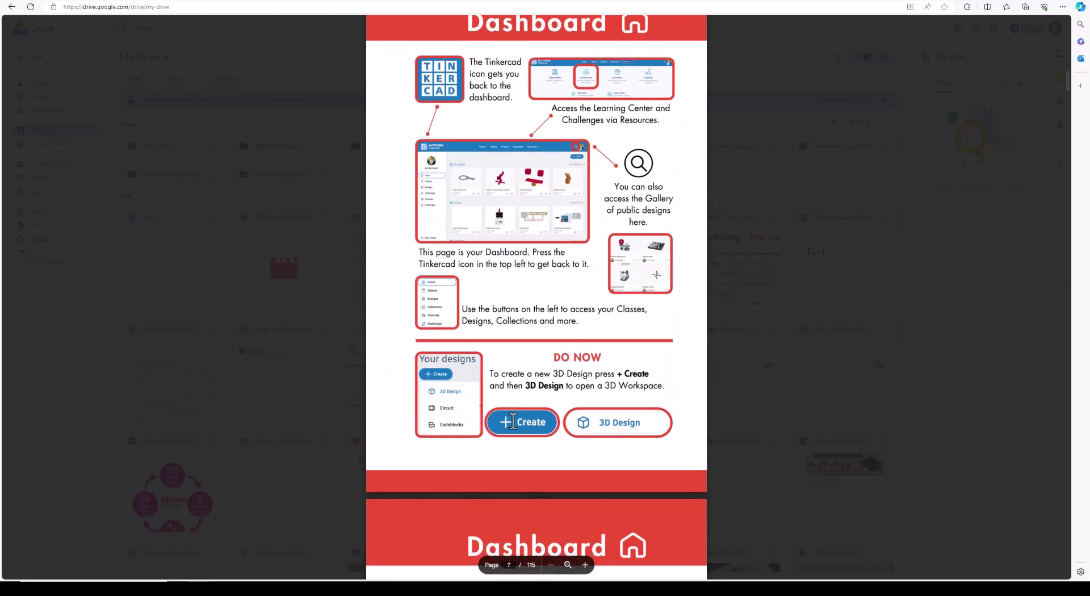
{"action": "scroll", "coordinate": [514, 422], "scroll_direction": "down", "scroll_amount": 12}
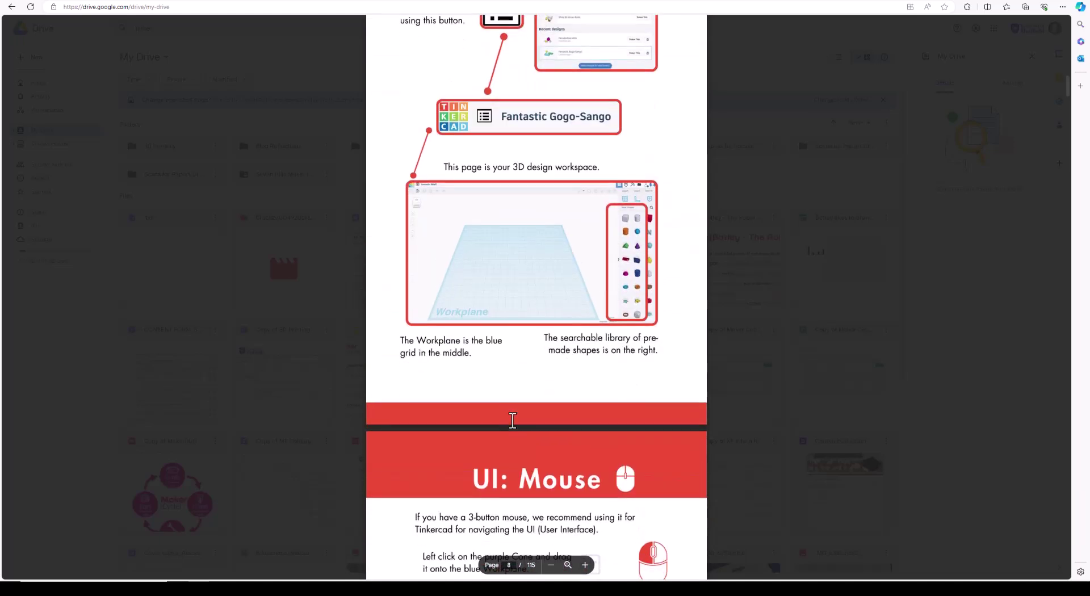
Step: Scroll to the UI: Touchpad page and back to the UI: Mouse page (page 9)
{"action": "scroll", "coordinate": [513, 420], "scroll_direction": "down", "scroll_amount": 7}
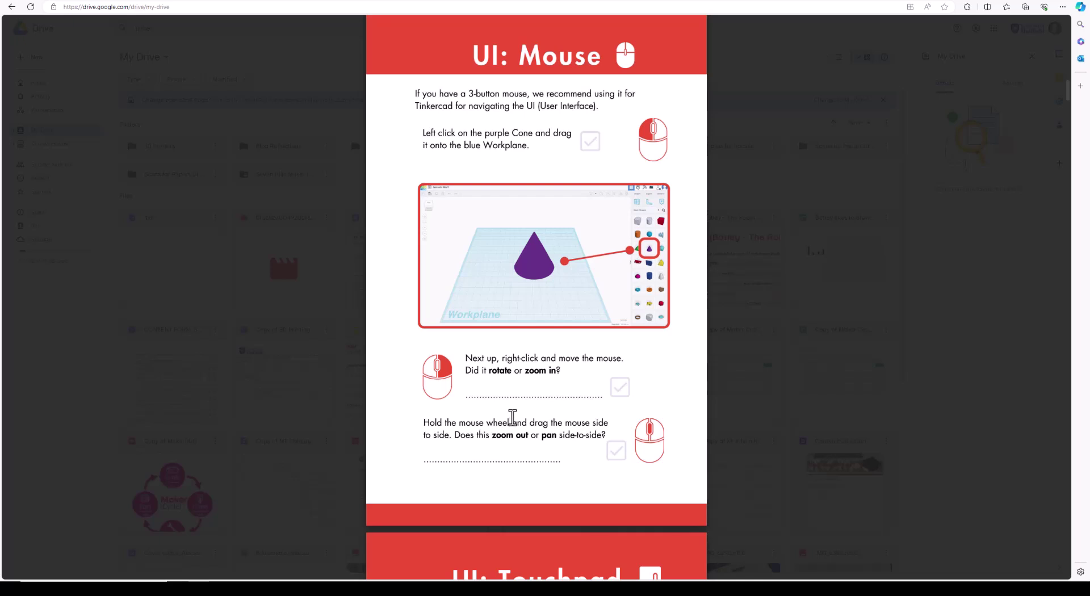
{"action": "scroll", "coordinate": [512, 417], "scroll_direction": "down", "scroll_amount": 7}
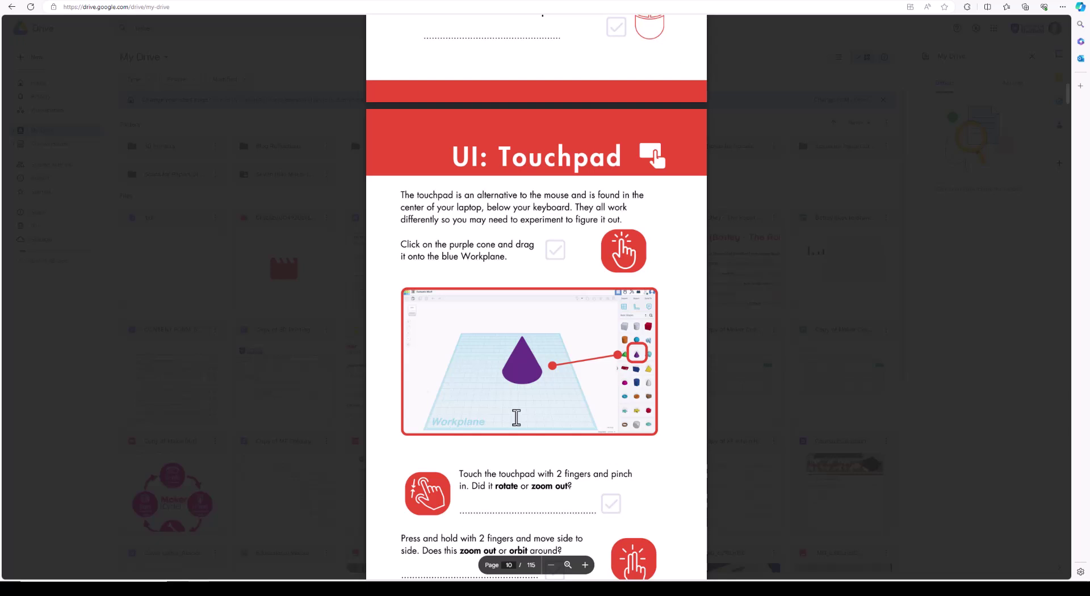
{"action": "scroll", "coordinate": [516, 417], "scroll_direction": "down", "scroll_amount": 2}
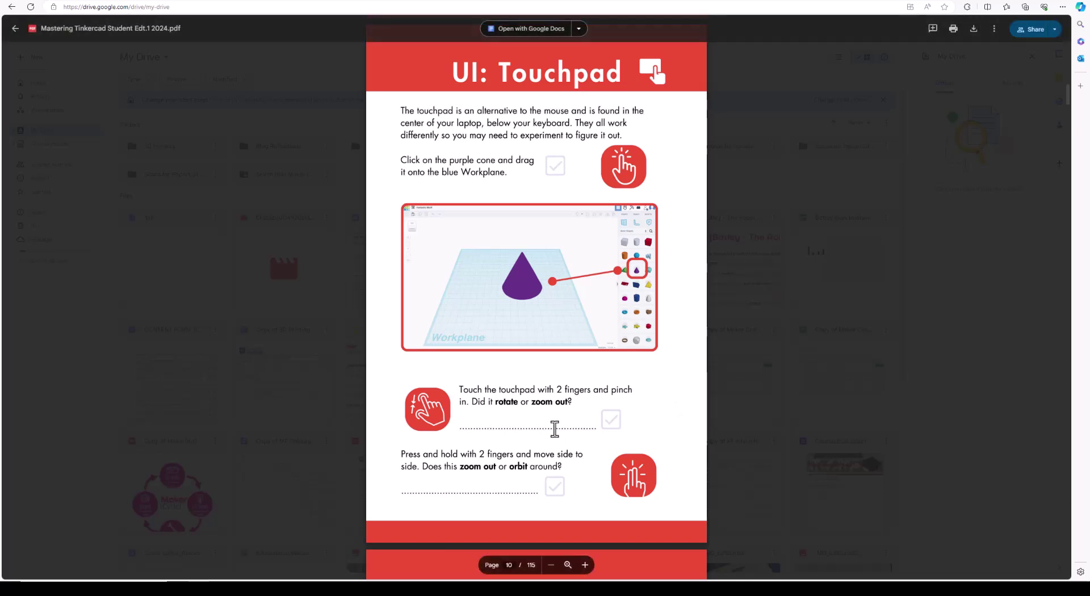
{"action": "scroll", "coordinate": [555, 428], "scroll_direction": "up", "scroll_amount": 10}
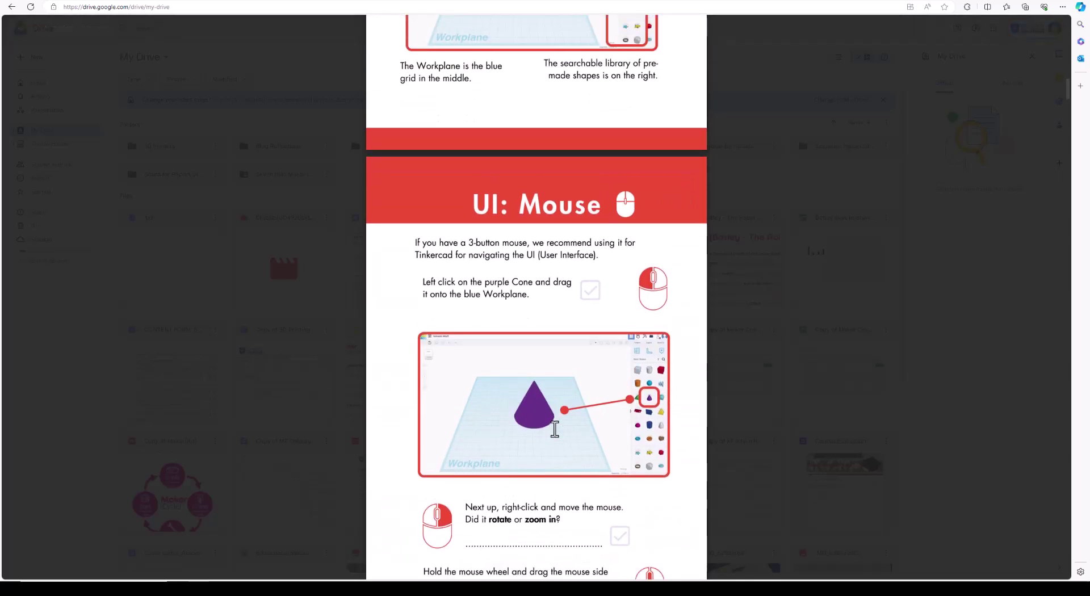
{"action": "scroll", "coordinate": [555, 429], "scroll_direction": "down", "scroll_amount": 2}
{"action": "scroll", "coordinate": [555, 428], "scroll_direction": "up", "scroll_amount": 2}
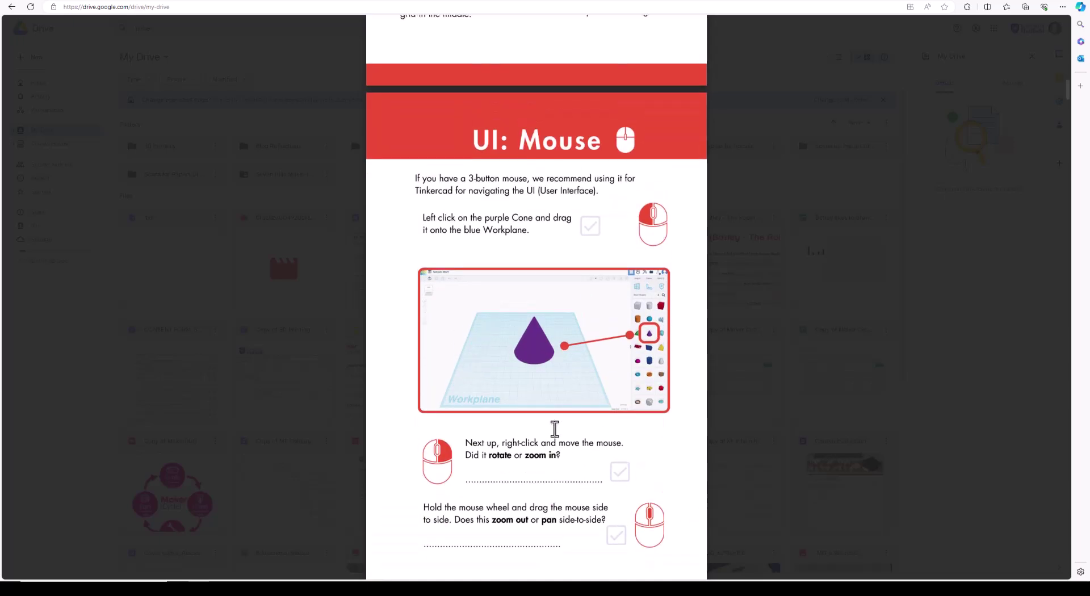
{"action": "scroll", "coordinate": [554, 429], "scroll_direction": "down", "scroll_amount": 2}
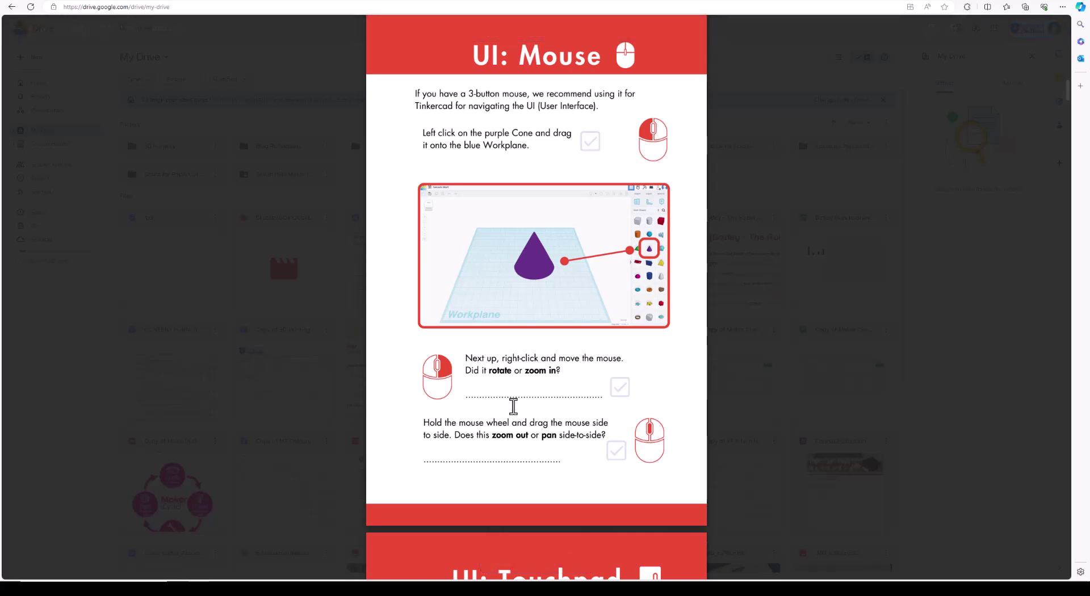
Step: Scroll the workbook preview onward to its Move It pages
{"action": "scroll", "coordinate": [513, 407], "scroll_direction": "down", "scroll_amount": 15}
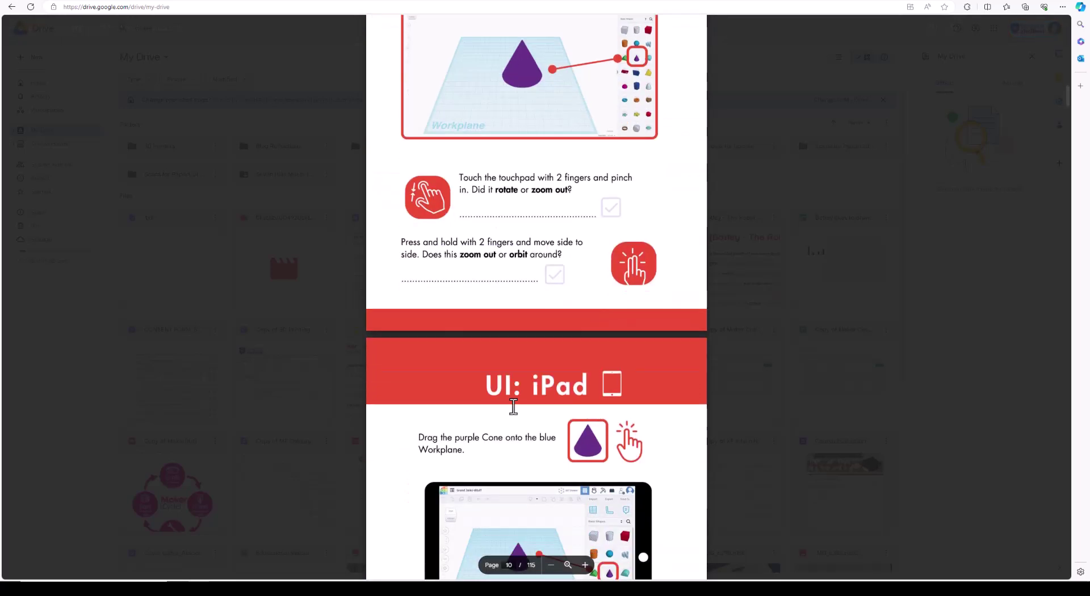
{"action": "scroll", "coordinate": [513, 407], "scroll_direction": "down", "scroll_amount": 10}
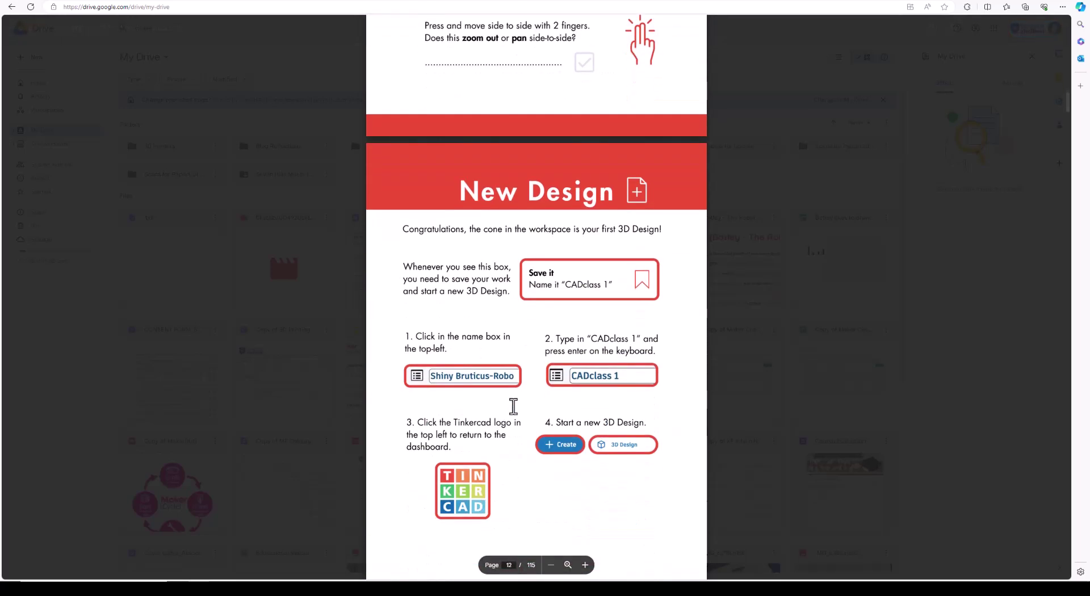
{"action": "scroll", "coordinate": [513, 406], "scroll_direction": "down", "scroll_amount": 10}
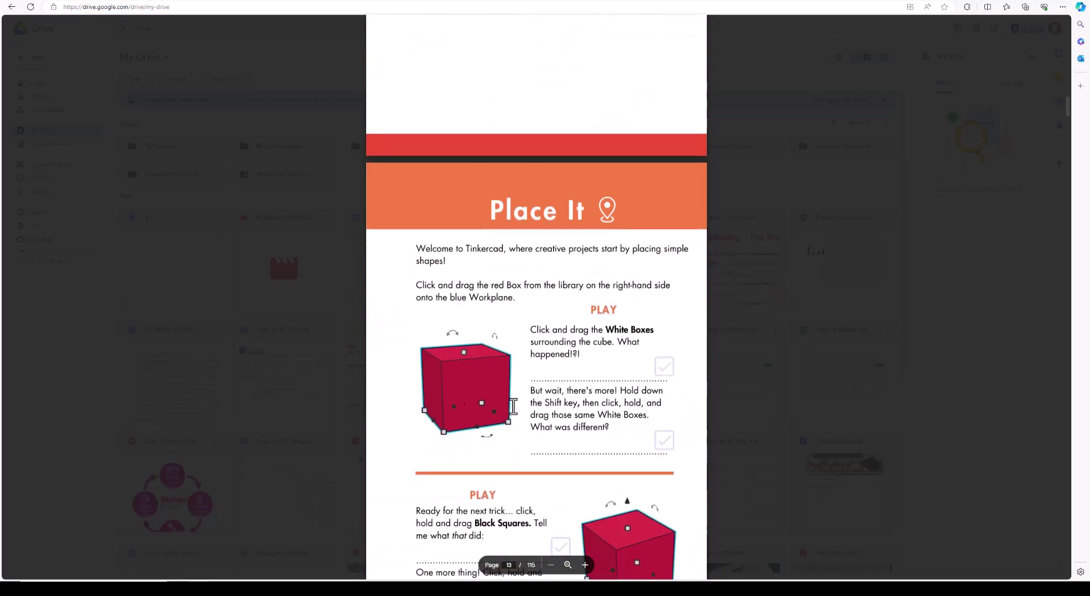
{"action": "scroll", "coordinate": [513, 406], "scroll_direction": "down", "scroll_amount": 10}
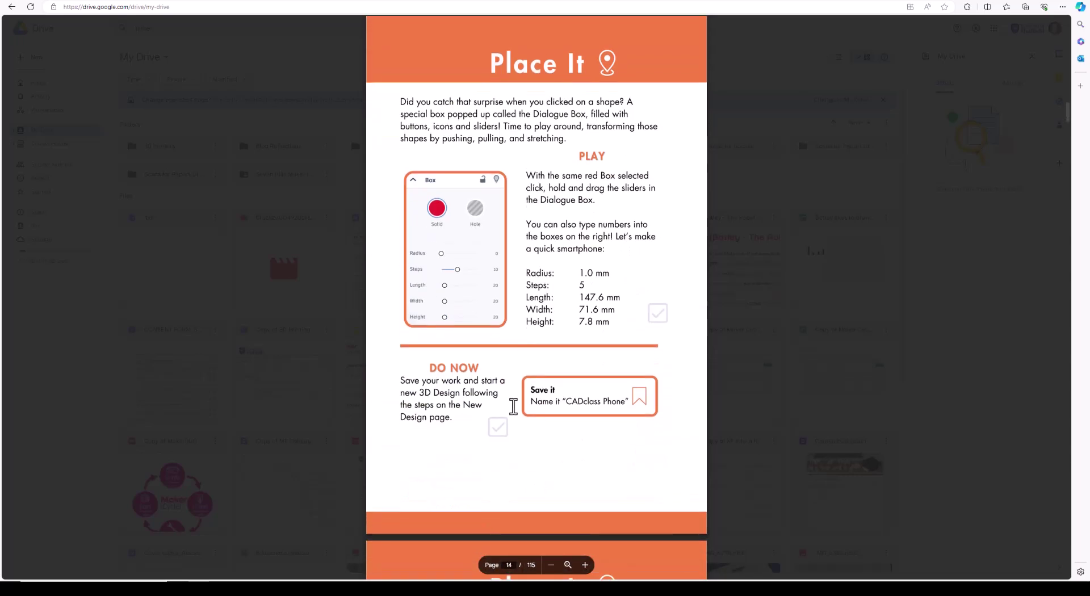
{"action": "scroll", "coordinate": [513, 406], "scroll_direction": "down", "scroll_amount": 10}
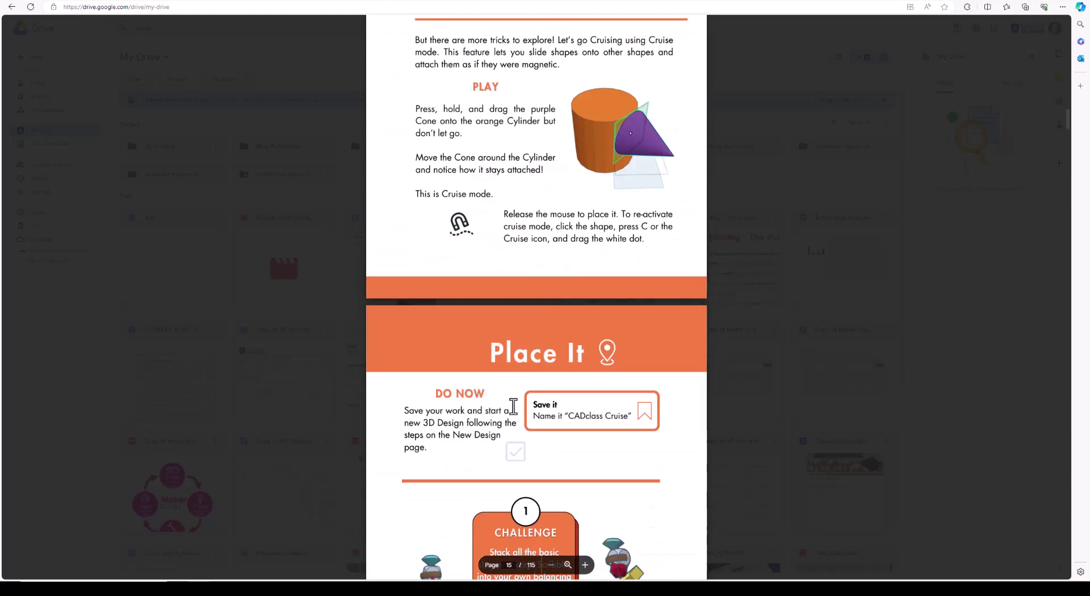
{"action": "scroll", "coordinate": [514, 407], "scroll_direction": "down", "scroll_amount": 10}
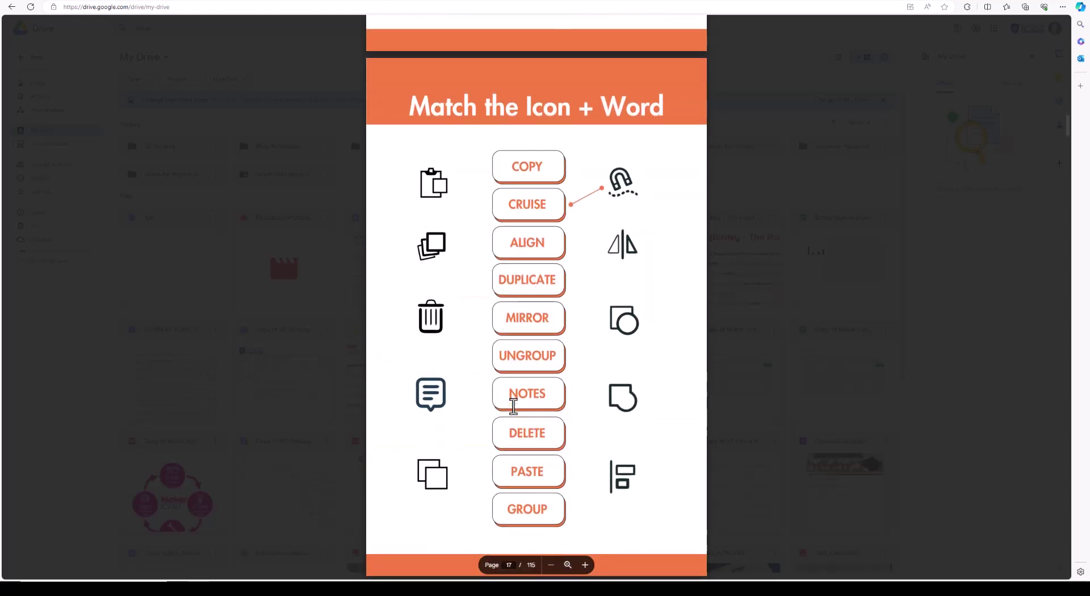
{"action": "scroll", "coordinate": [513, 406], "scroll_direction": "down", "scroll_amount": 10}
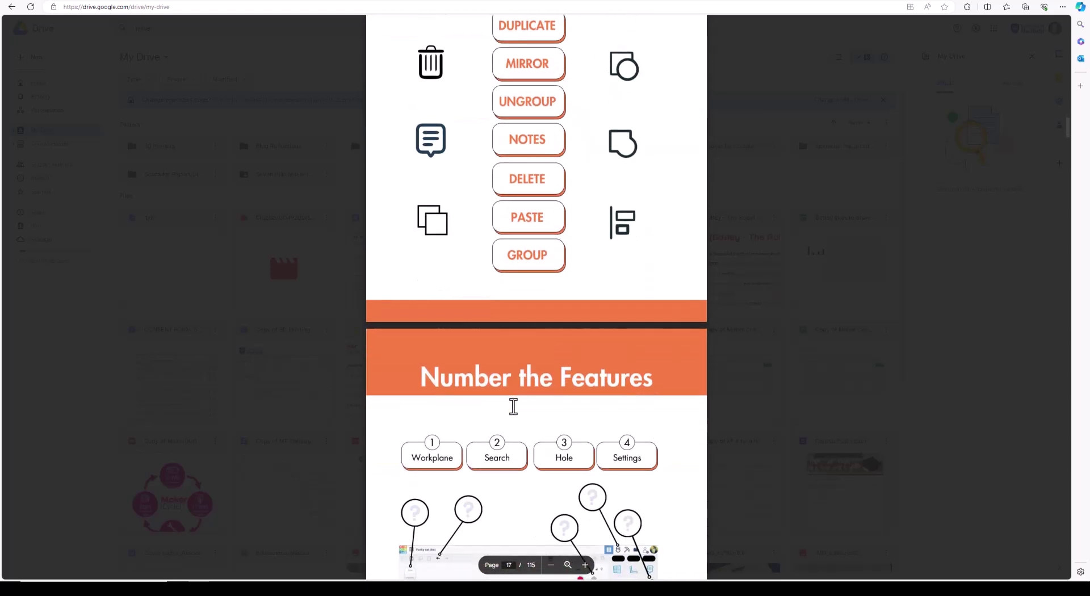
{"action": "scroll", "coordinate": [513, 407], "scroll_direction": "down", "scroll_amount": 10}
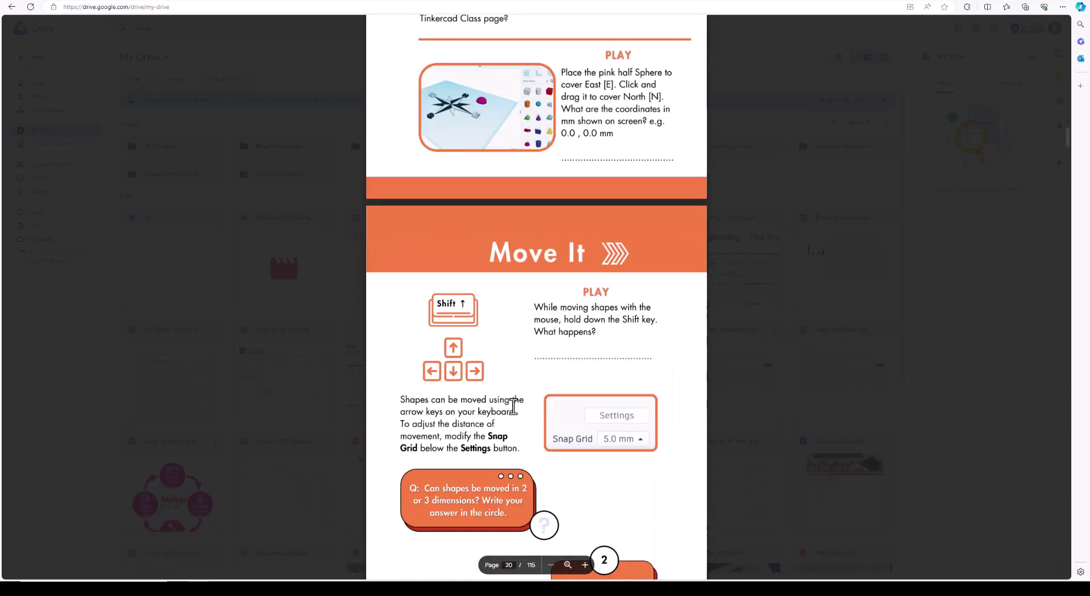
{"action": "scroll", "coordinate": [513, 406], "scroll_direction": "down", "scroll_amount": 6}
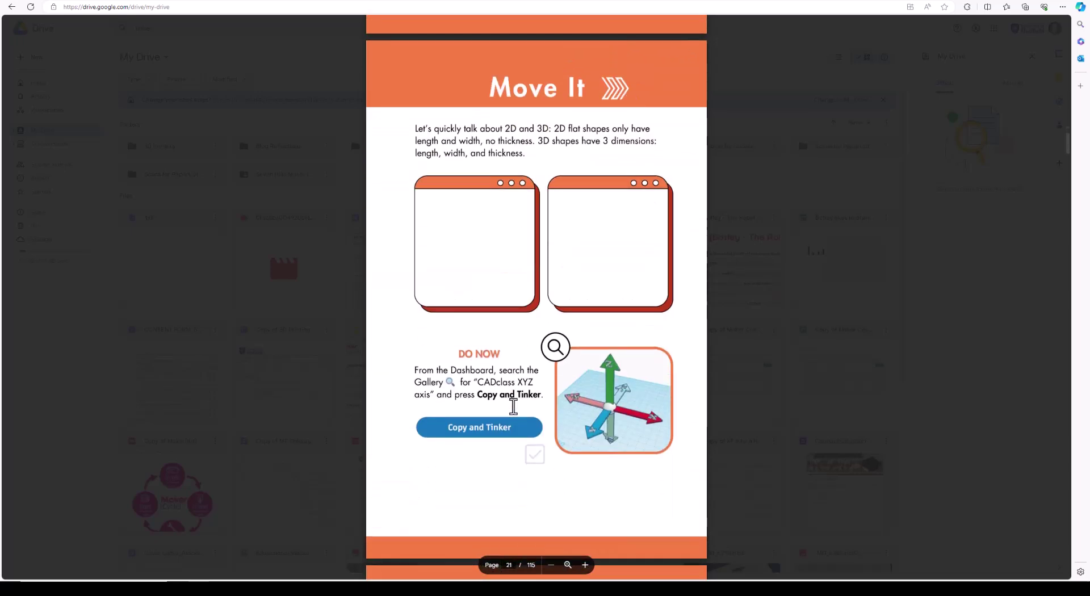
{"action": "scroll", "coordinate": [513, 407], "scroll_direction": "down", "scroll_amount": 8}
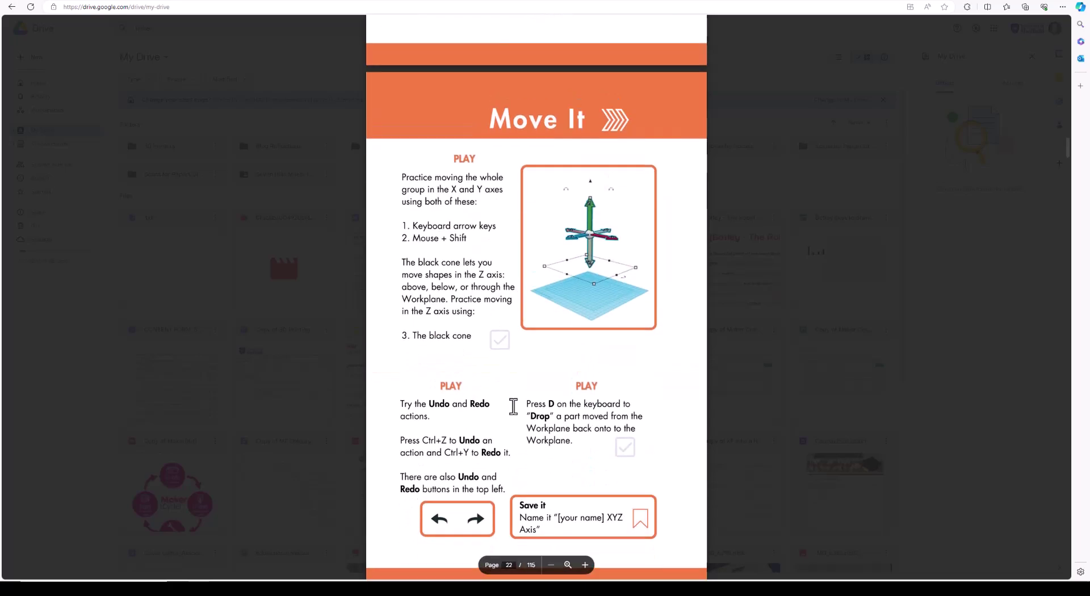
Step: Go back to the Tinkercad dashboard browser tab
{"action": "scroll", "coordinate": [514, 406], "scroll_direction": "up", "scroll_amount": 13}
{"action": "scroll", "coordinate": [513, 406], "scroll_direction": "down", "scroll_amount": 4}
{"action": "scroll", "coordinate": [513, 406], "scroll_direction": "up", "scroll_amount": 20}
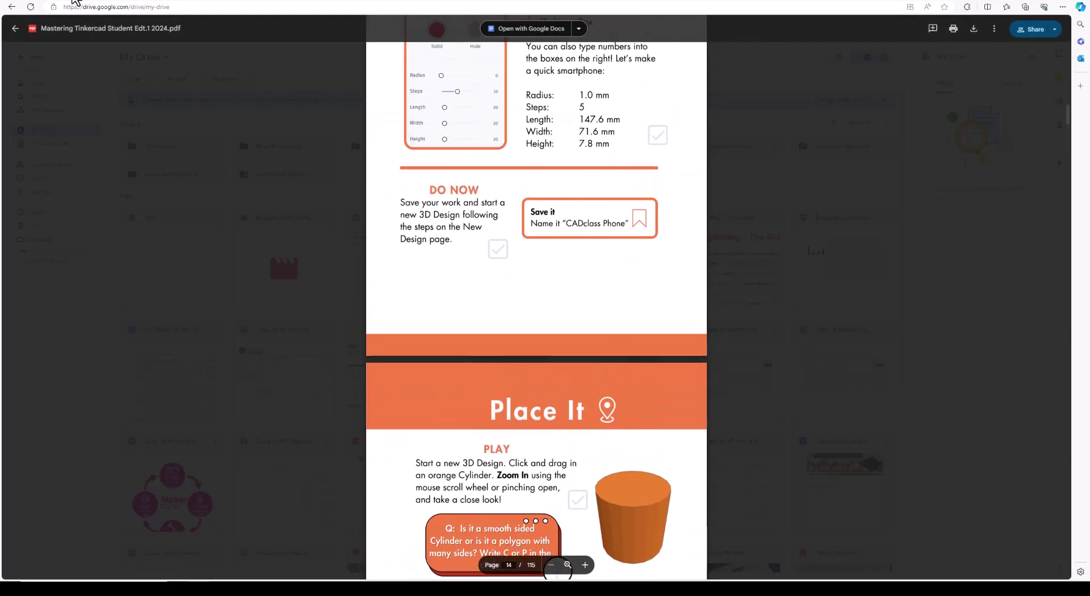
{"action": "left_click", "coordinate": [54, 2]}
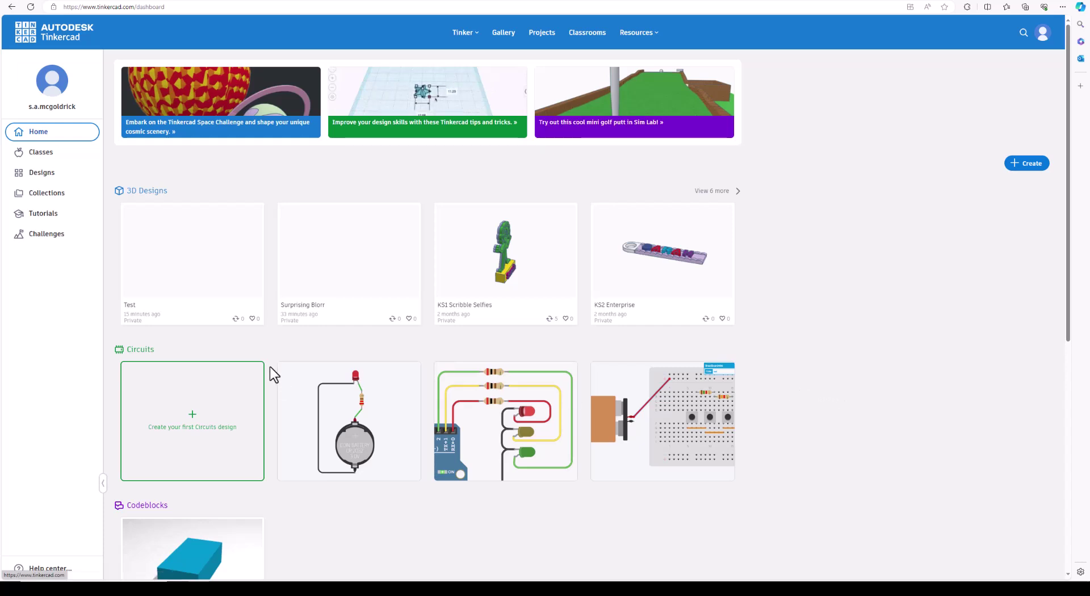
{"action": "mouse_move", "coordinate": [496, 317]}
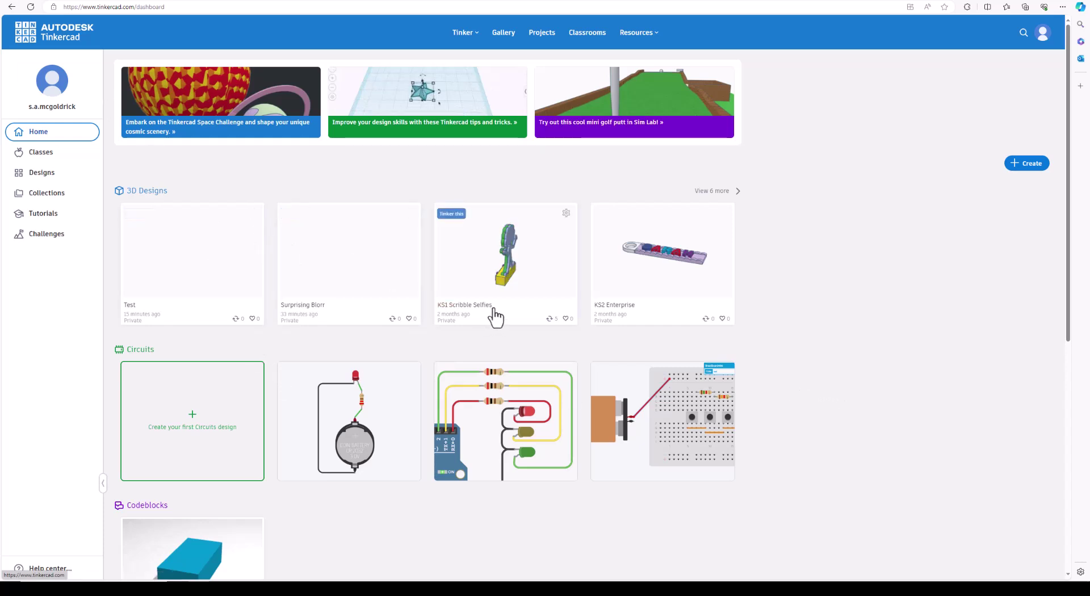
{"action": "left_click", "coordinate": [26, 31]}
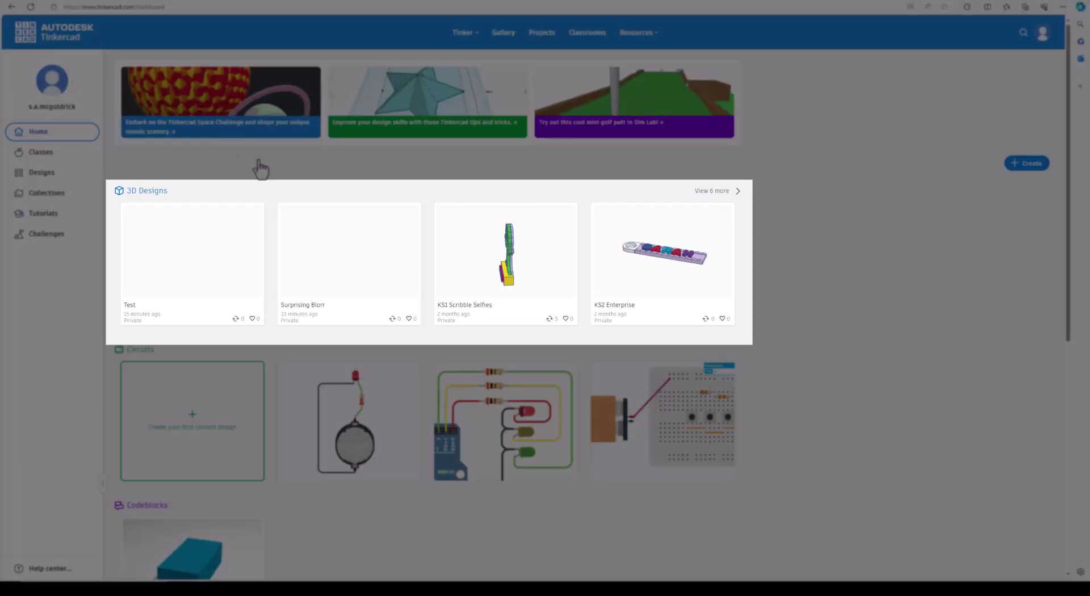
{"action": "mouse_move", "coordinate": [348, 299]}
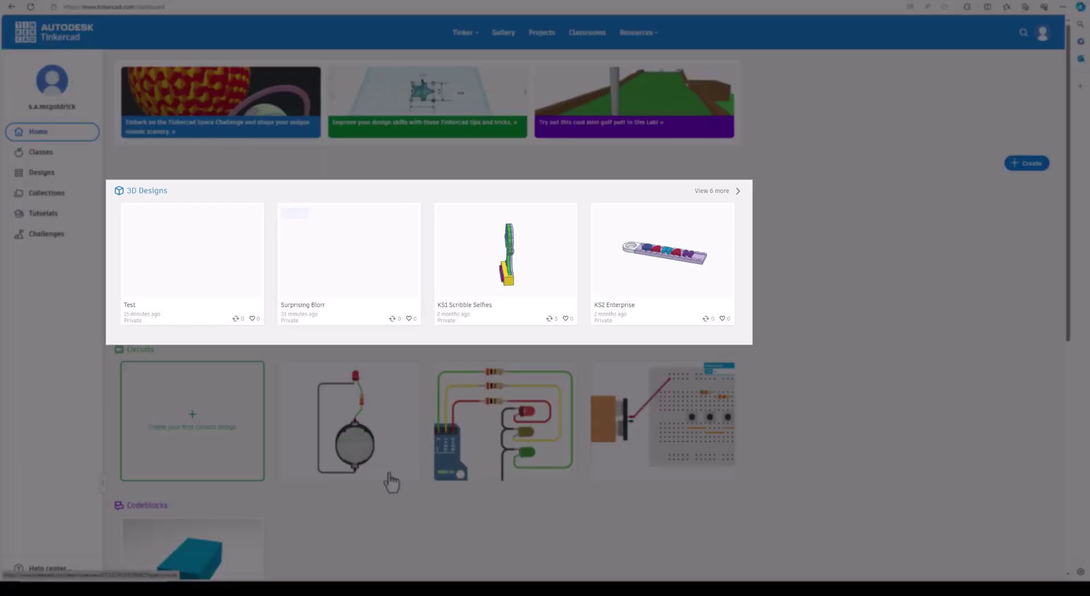
{"action": "mouse_move", "coordinate": [236, 309]}
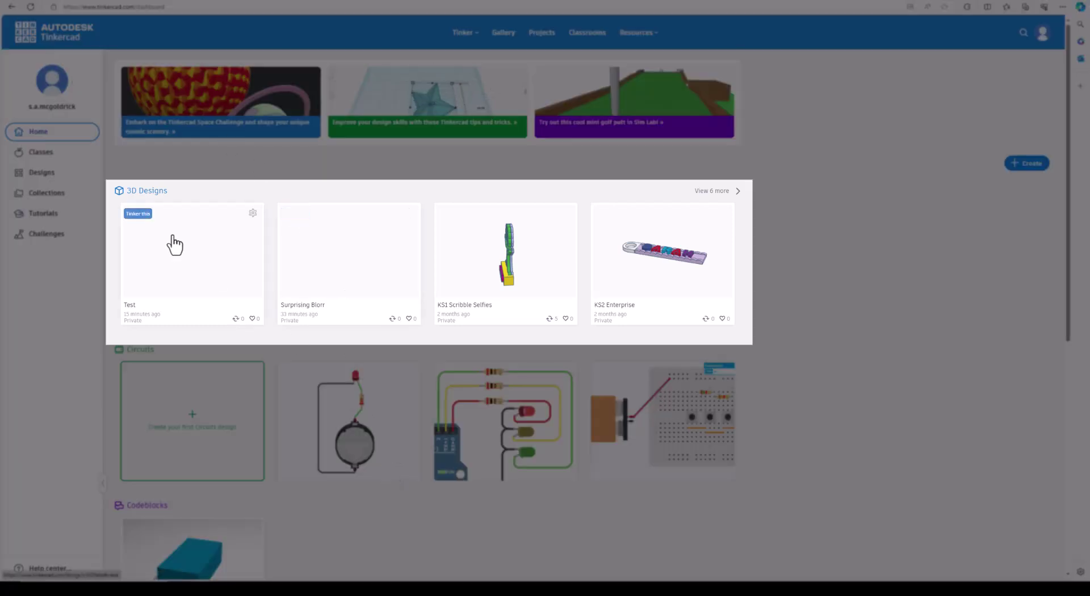
{"action": "mouse_move", "coordinate": [625, 256]}
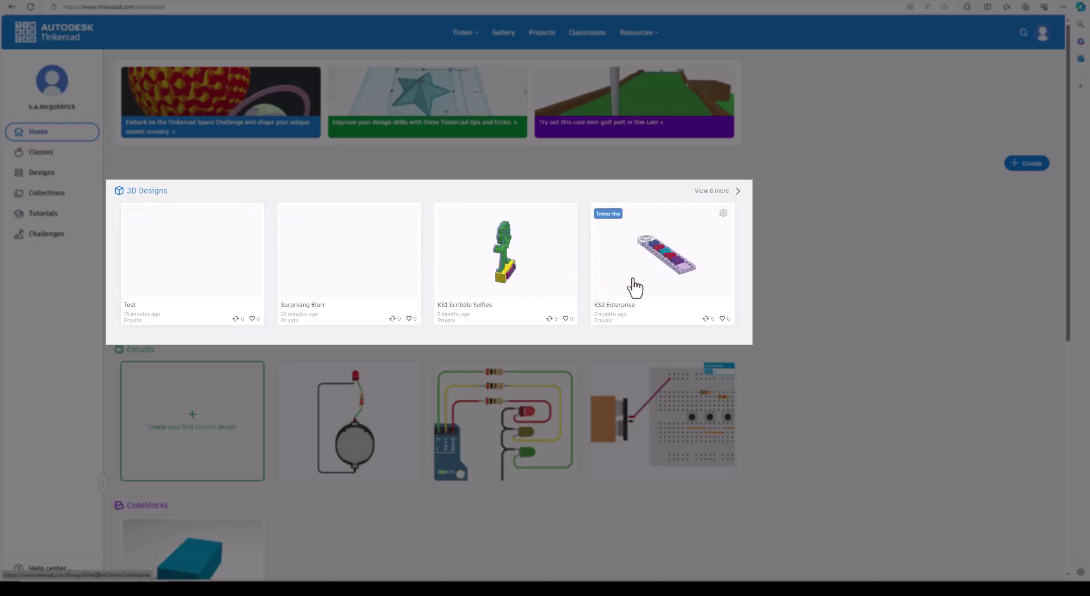
{"action": "mouse_move", "coordinate": [183, 274]}
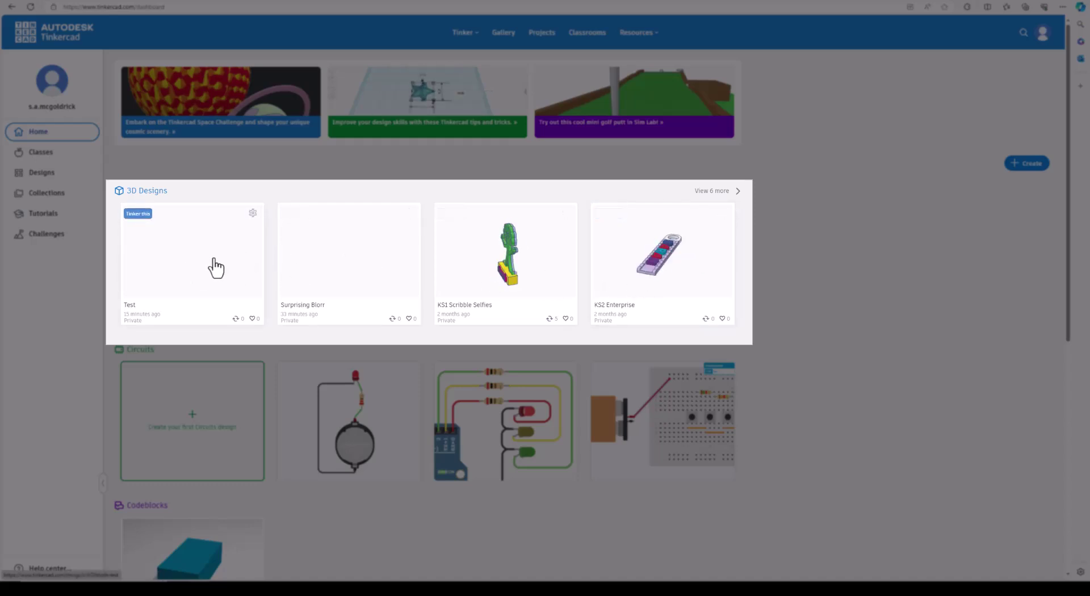
{"action": "scroll", "coordinate": [219, 268], "scroll_direction": "down", "scroll_amount": 3}
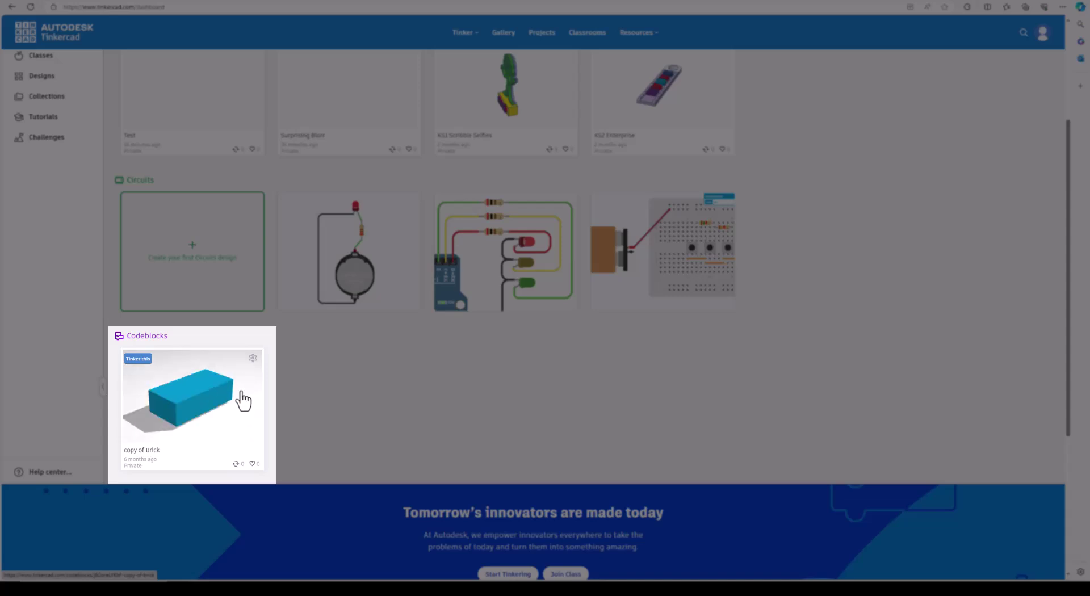
{"action": "scroll", "coordinate": [650, 391], "scroll_direction": "up", "scroll_amount": 3}
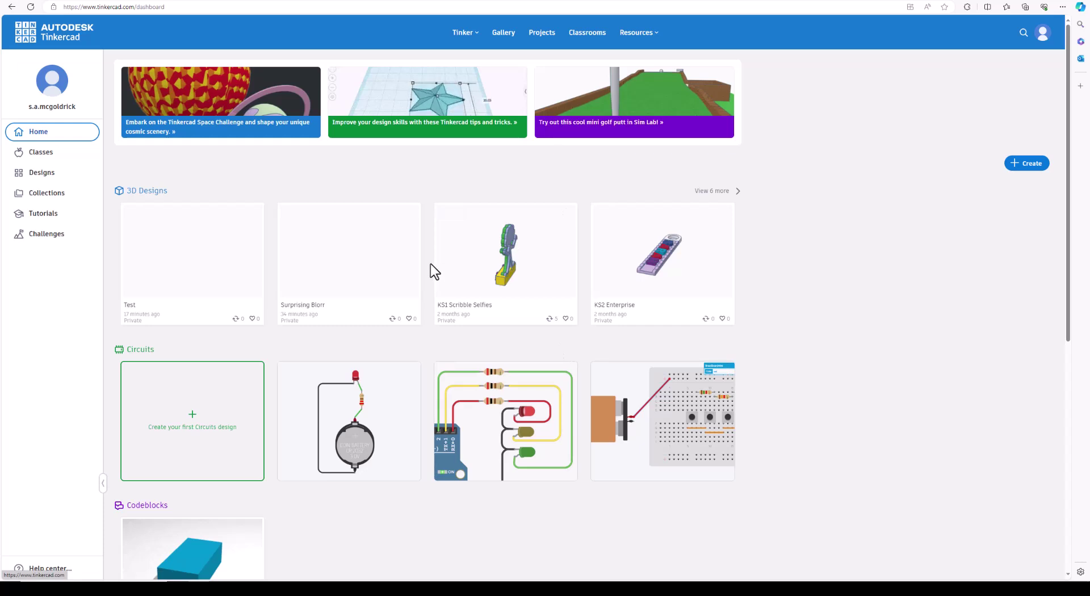
{"action": "mouse_move", "coordinate": [410, 258]}
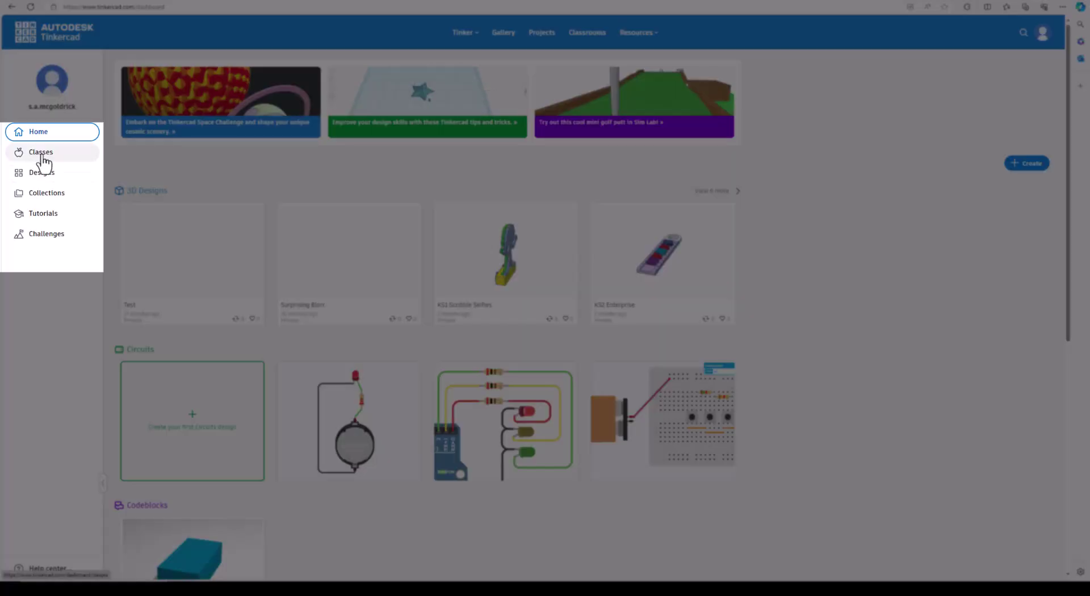
Step: Open Your classes from the Classes item in the left sidebar
{"action": "left_click", "coordinate": [41, 153]}
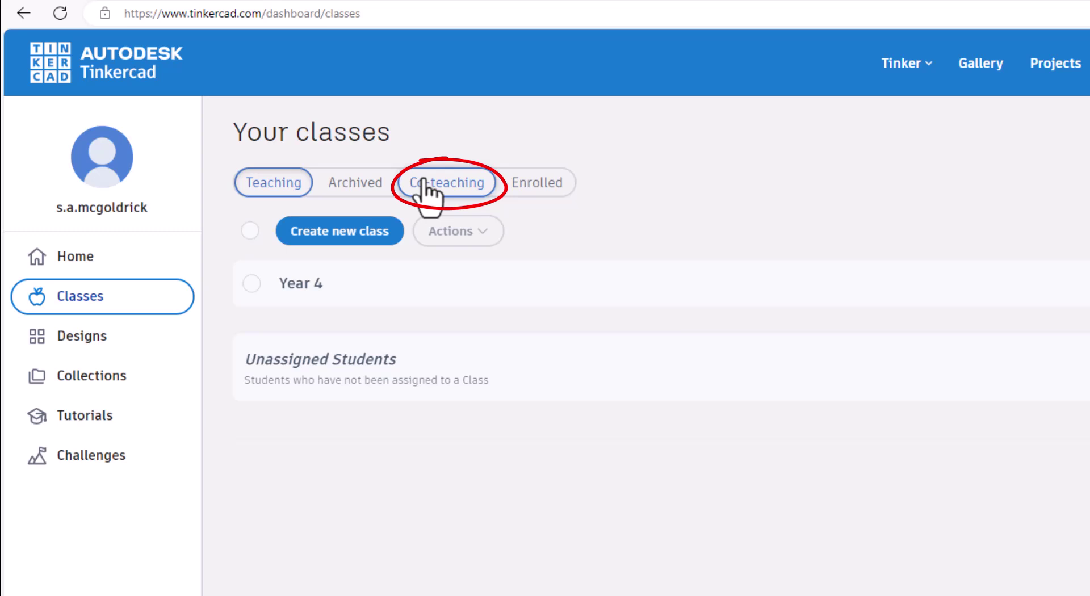
Step: Start a new class named 'Year 3' with grade level Ages 6 - 7 | 1st grade
{"action": "left_click", "coordinate": [325, 237]}
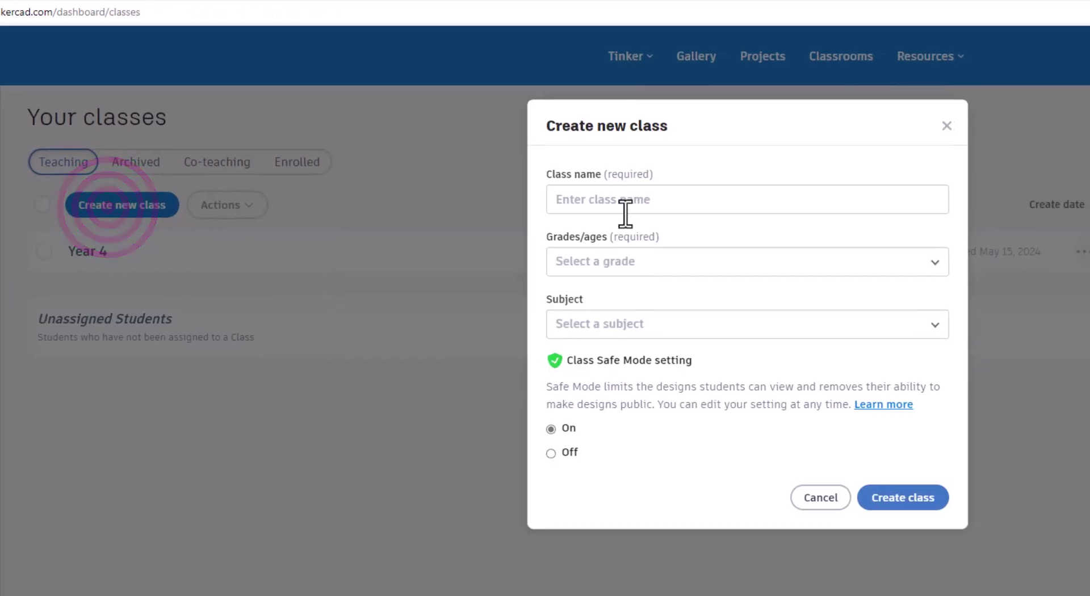
{"action": "left_click", "coordinate": [627, 201]}
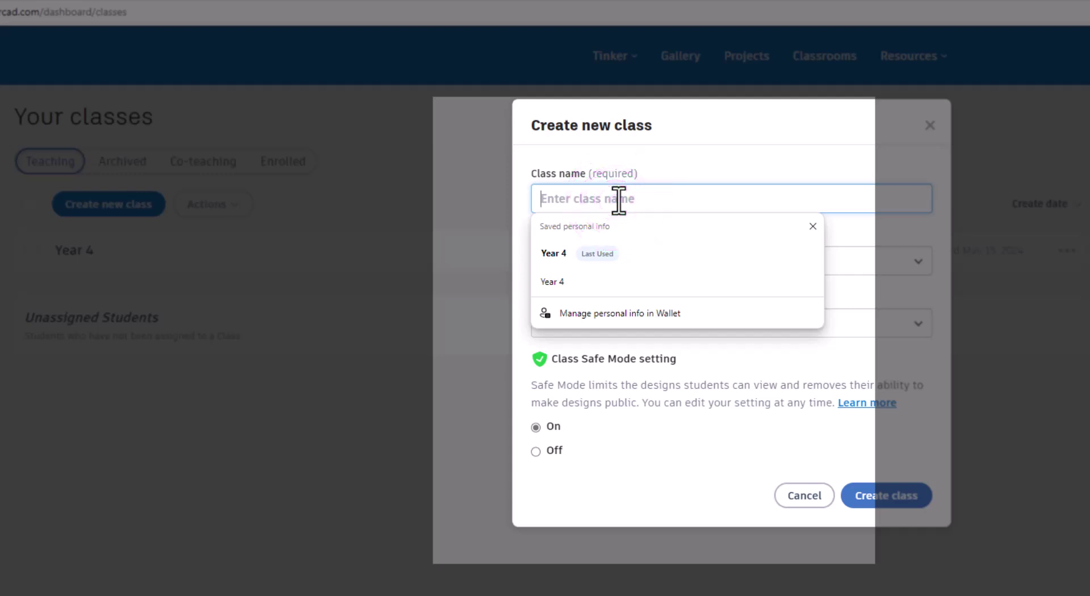
{"action": "type", "text": "Year"}
{"action": "key", "text": "BackSpace"}
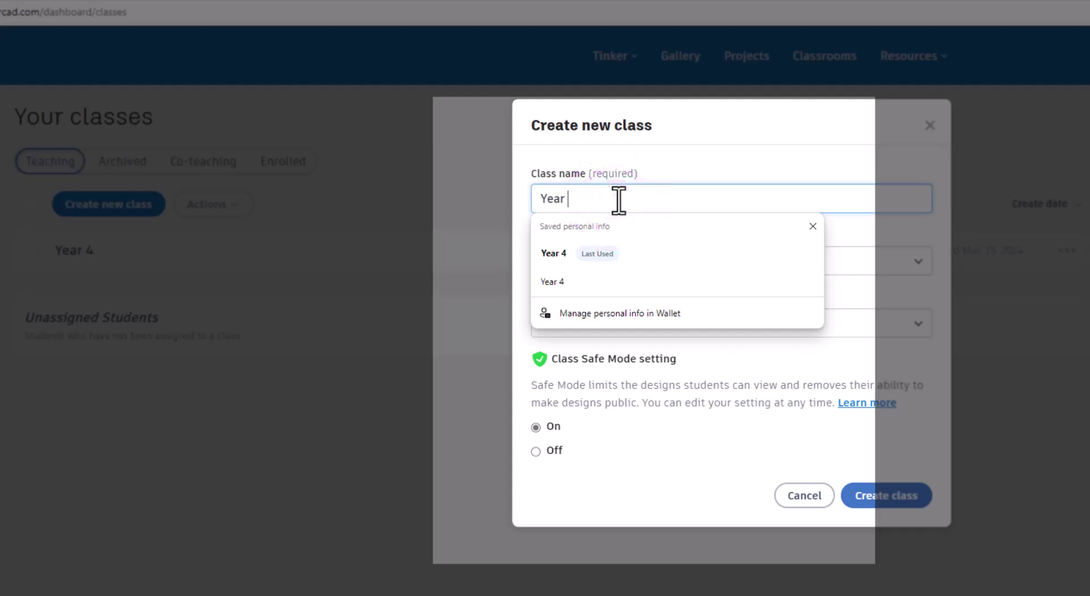
{"action": "type", "text": "3"}
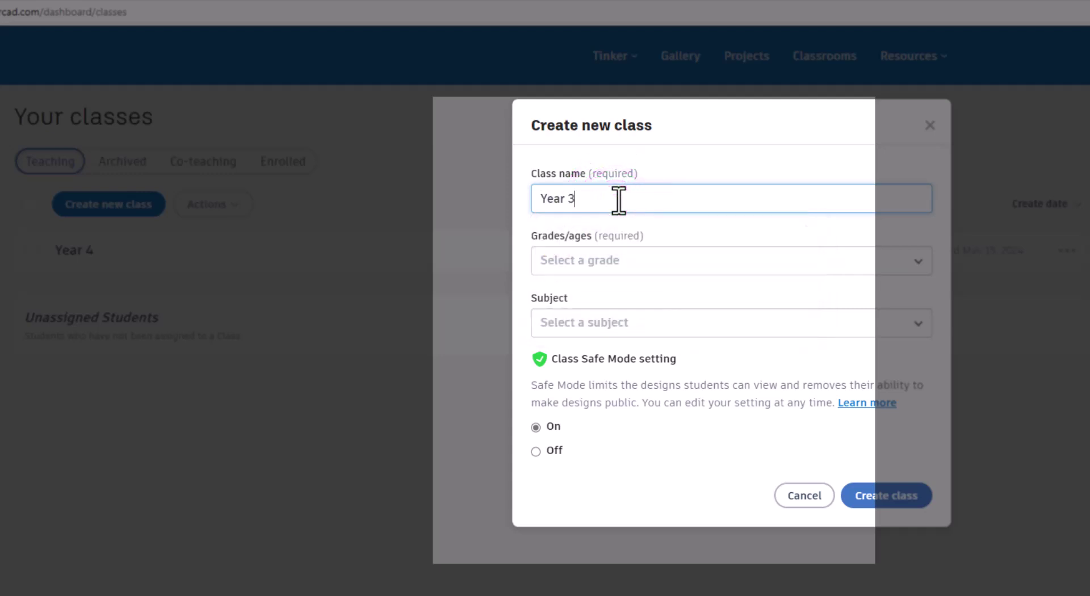
{"action": "left_click", "coordinate": [630, 261]}
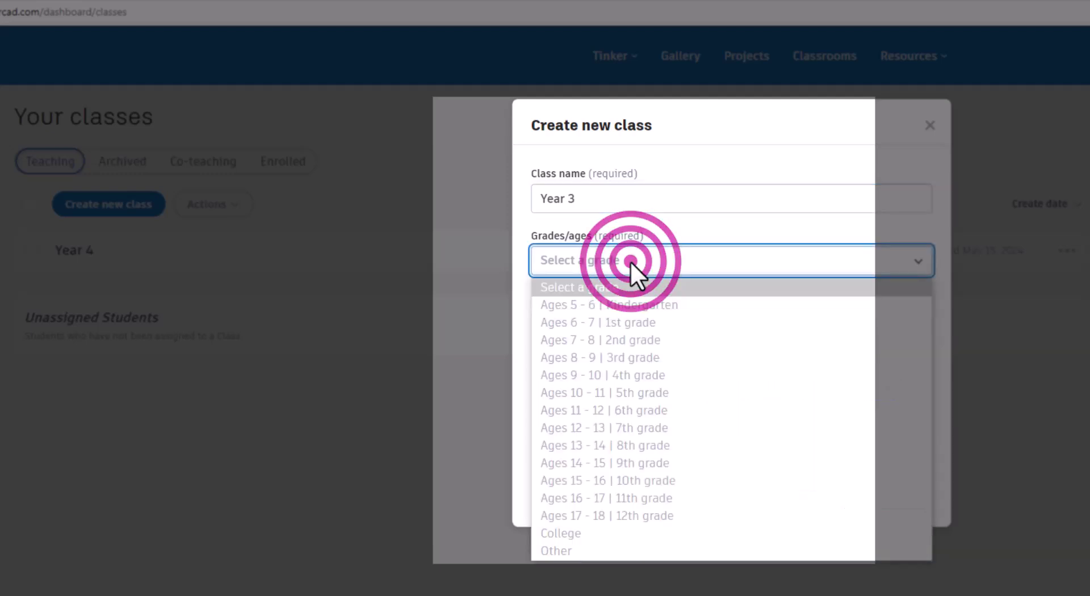
{"action": "left_click", "coordinate": [639, 320]}
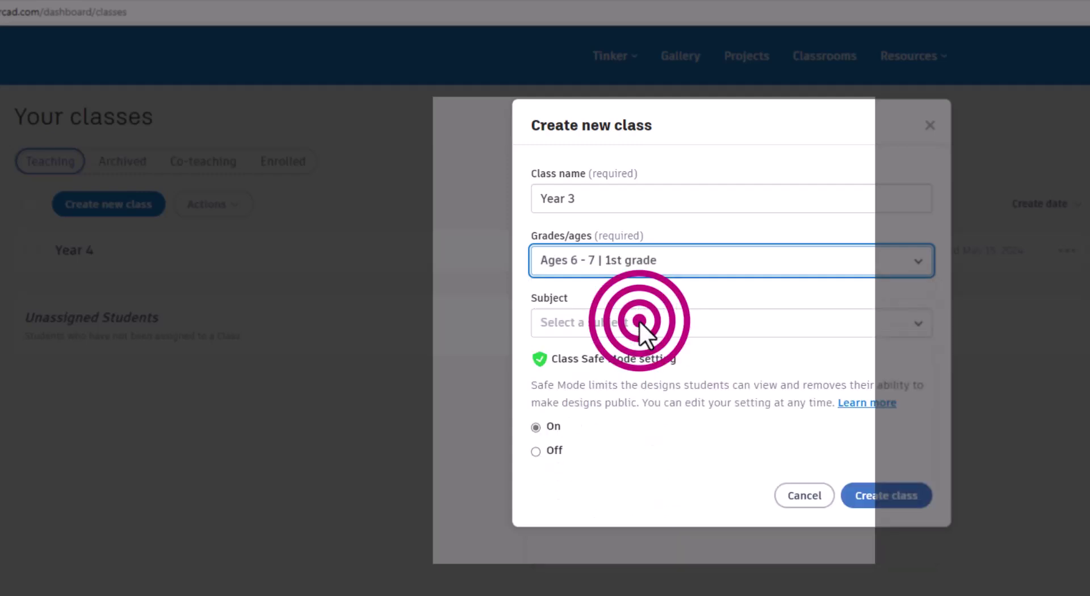
{"action": "left_click", "coordinate": [646, 322]}
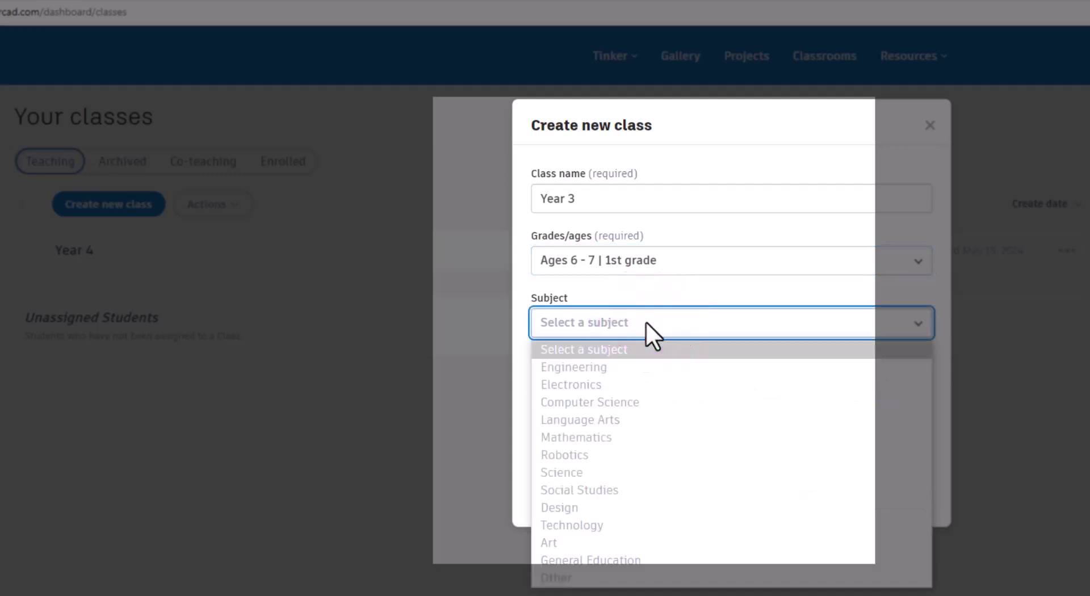
Step: Choose Design as the class subject, leaving Class Safe Mode On
{"action": "left_click", "coordinate": [583, 508]}
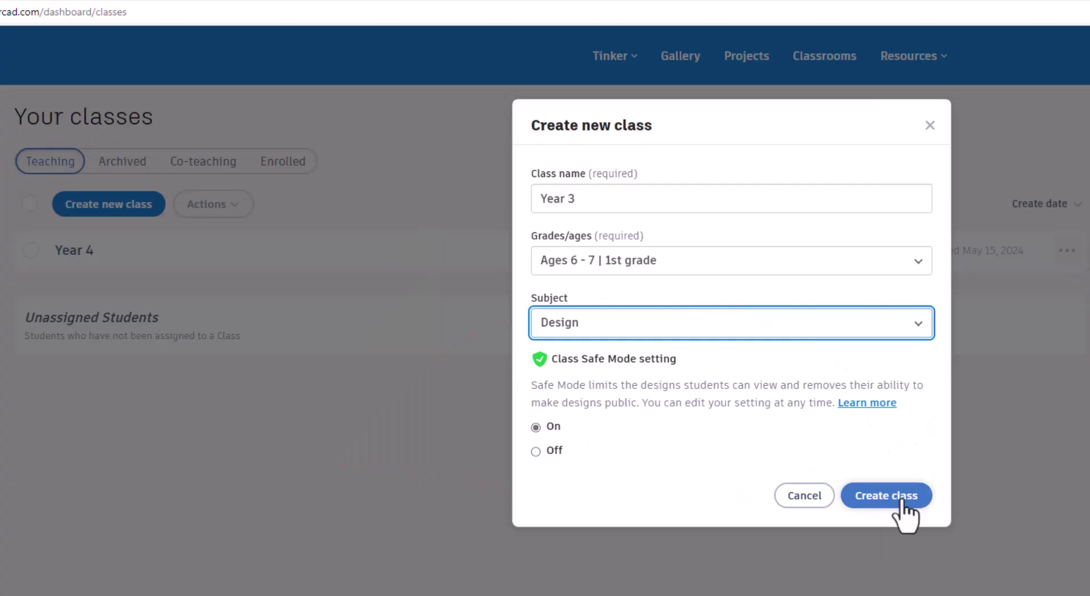
Step: Create the Year 3 class and save two student seats, fixing the duplicate nickname
{"action": "left_click", "coordinate": [901, 499]}
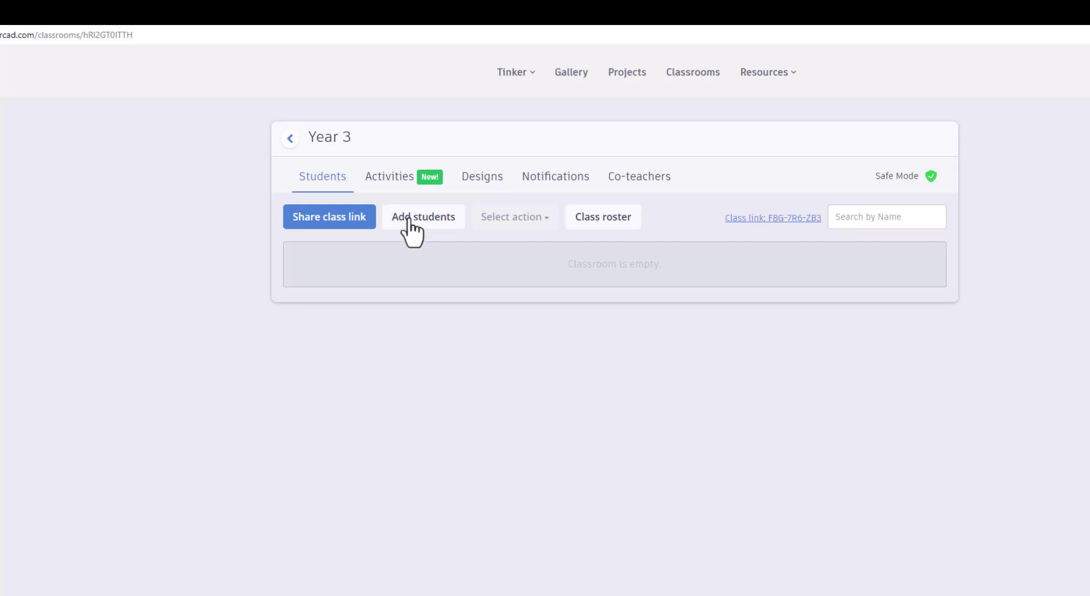
{"action": "left_click", "coordinate": [411, 224]}
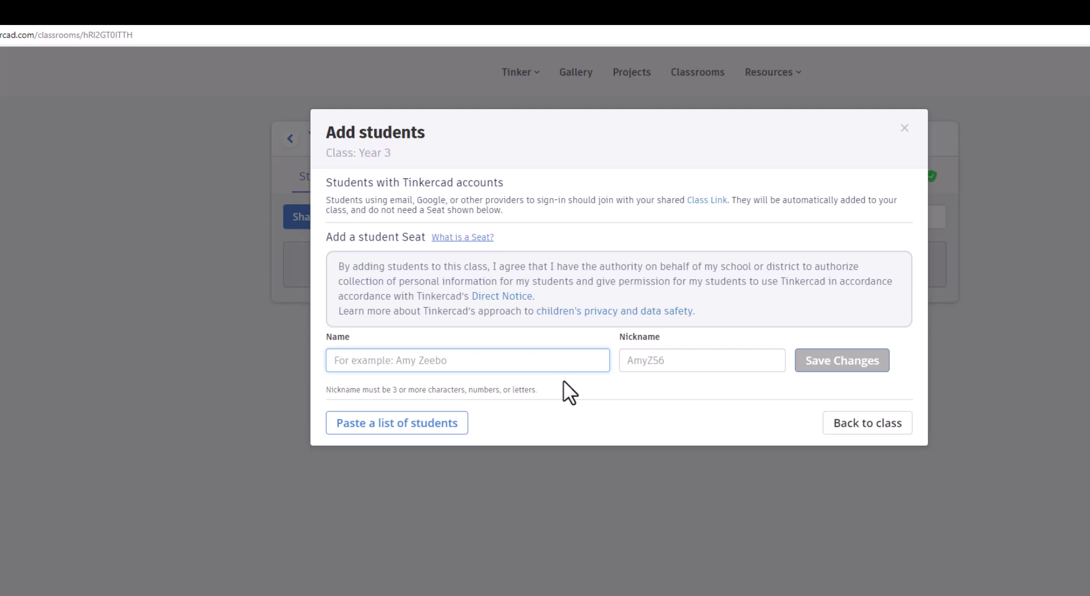
{"action": "type", "text": "Robert"}
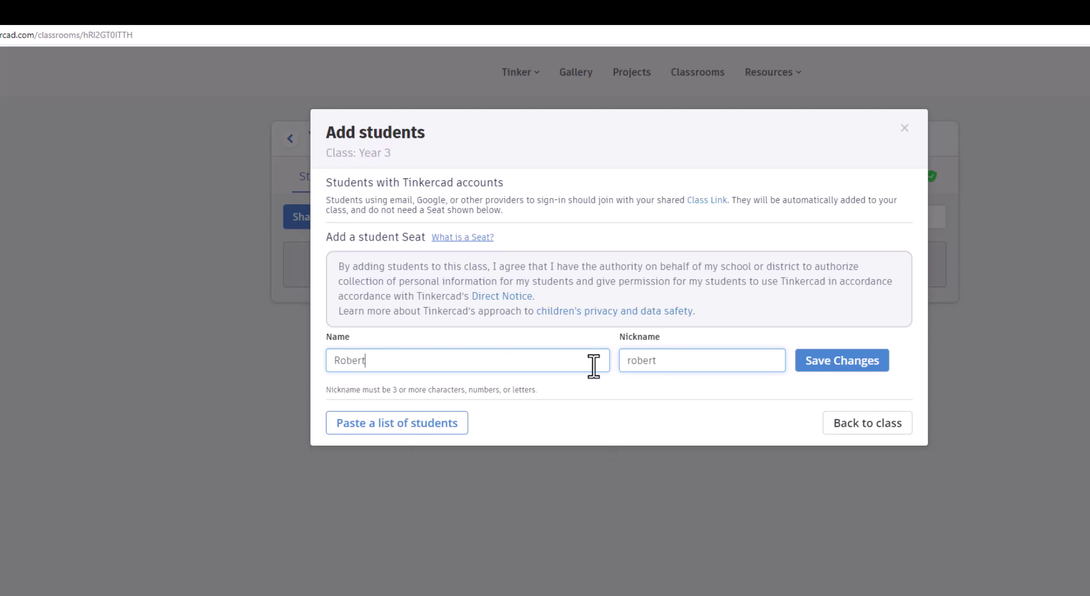
{"action": "left_click", "coordinate": [841, 372]}
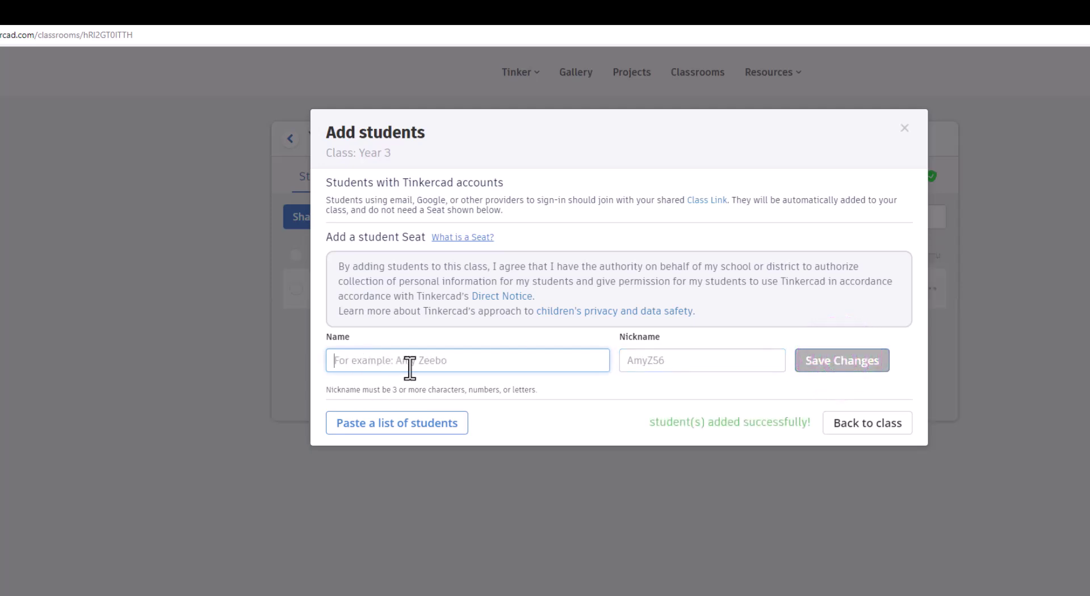
{"action": "type", "text": "Robert"}
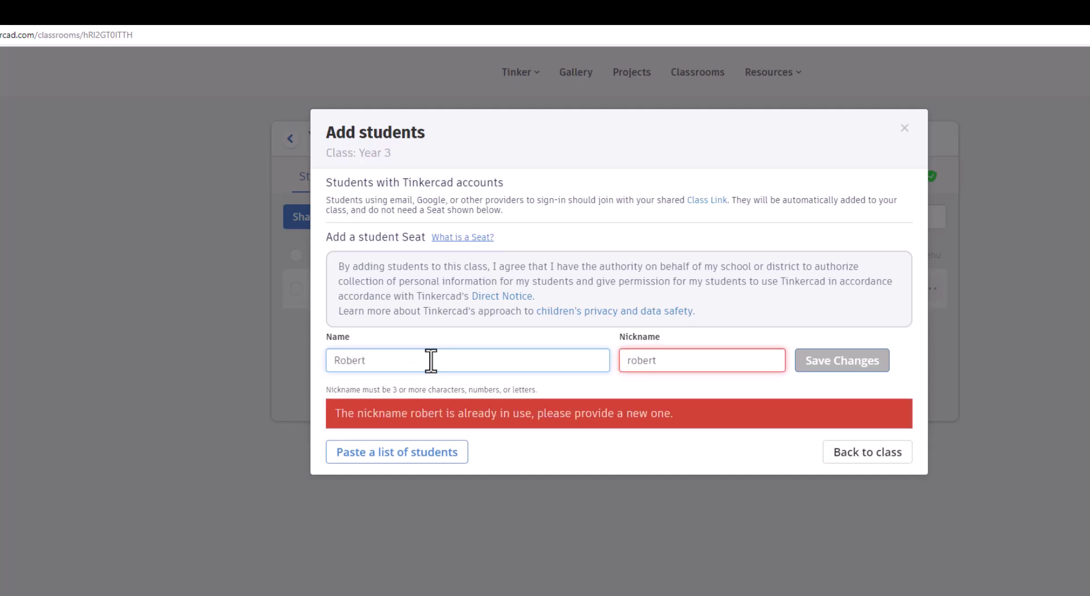
{"action": "type", "text": "W"}
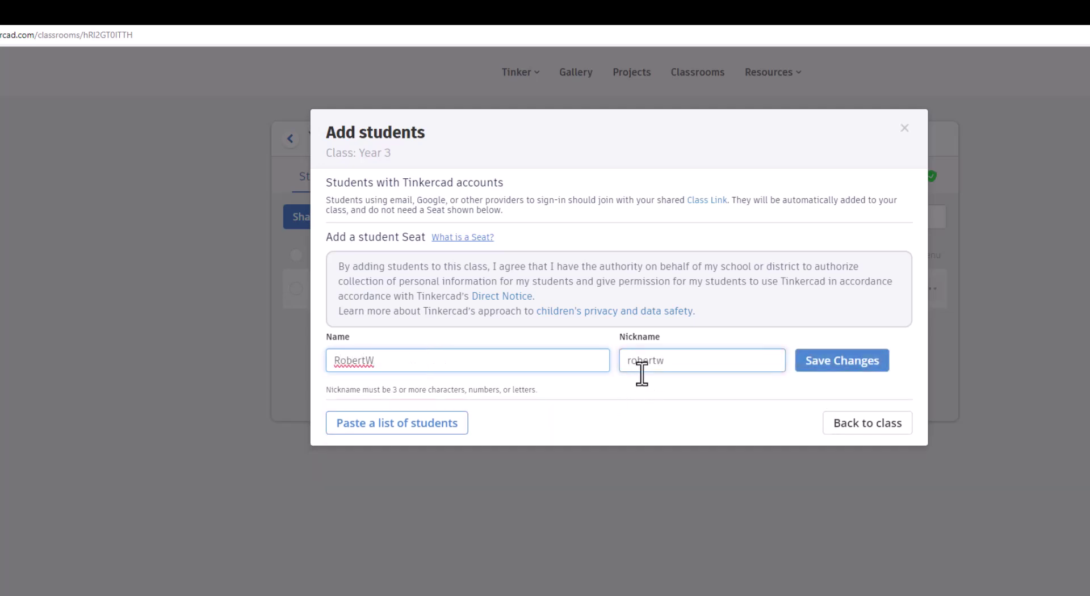
{"action": "left_click", "coordinate": [826, 361]}
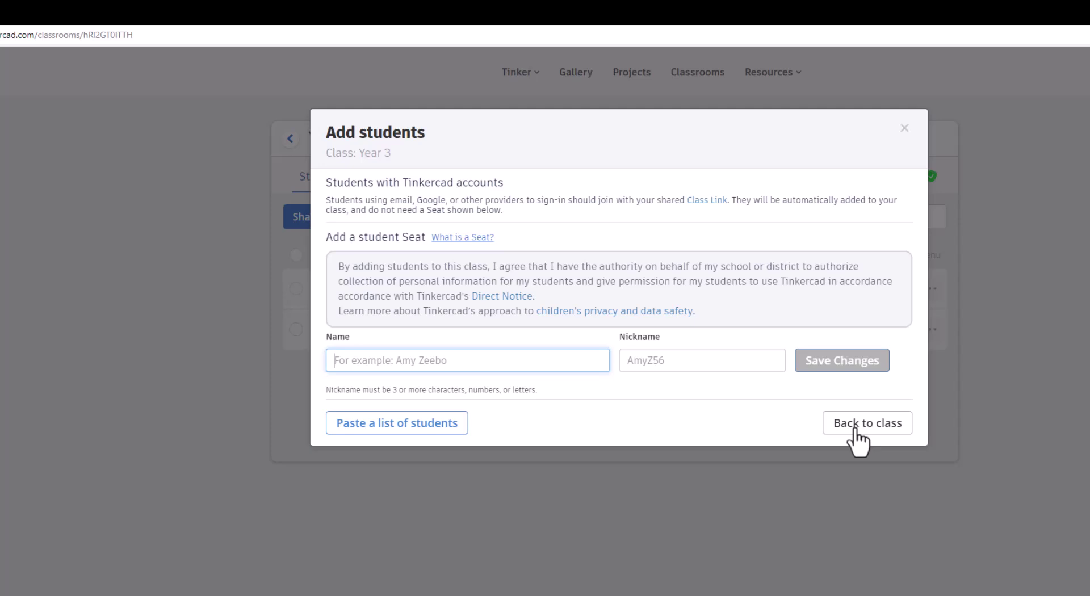
Step: Leave the Add students dialog via Back to class to view the Year 3 roster
{"action": "left_click", "coordinate": [858, 432]}
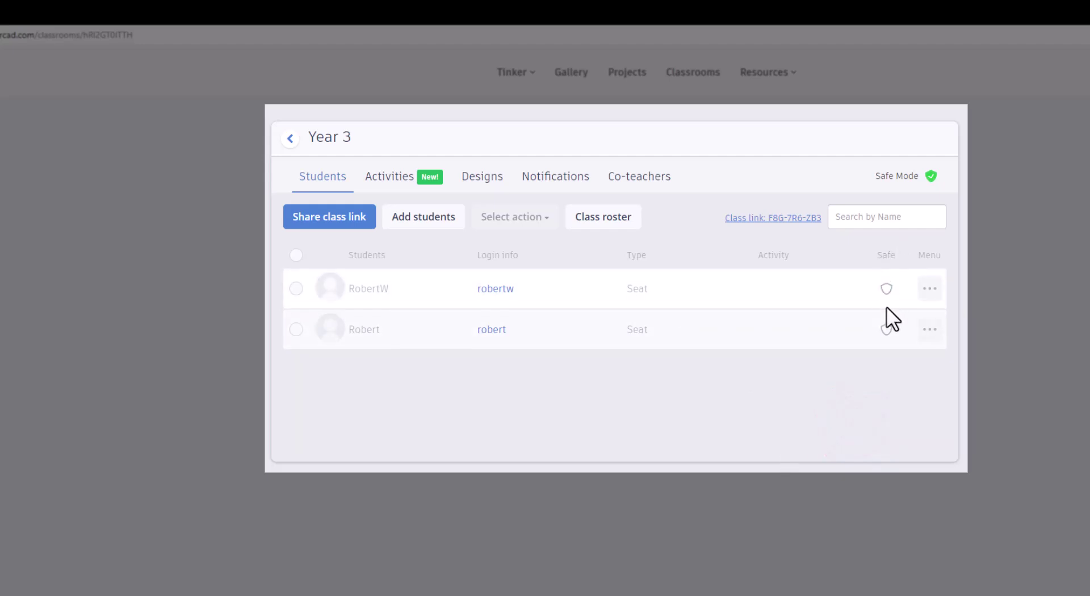
{"action": "mouse_move", "coordinate": [886, 282]}
{"action": "left_click", "coordinate": [642, 176]}
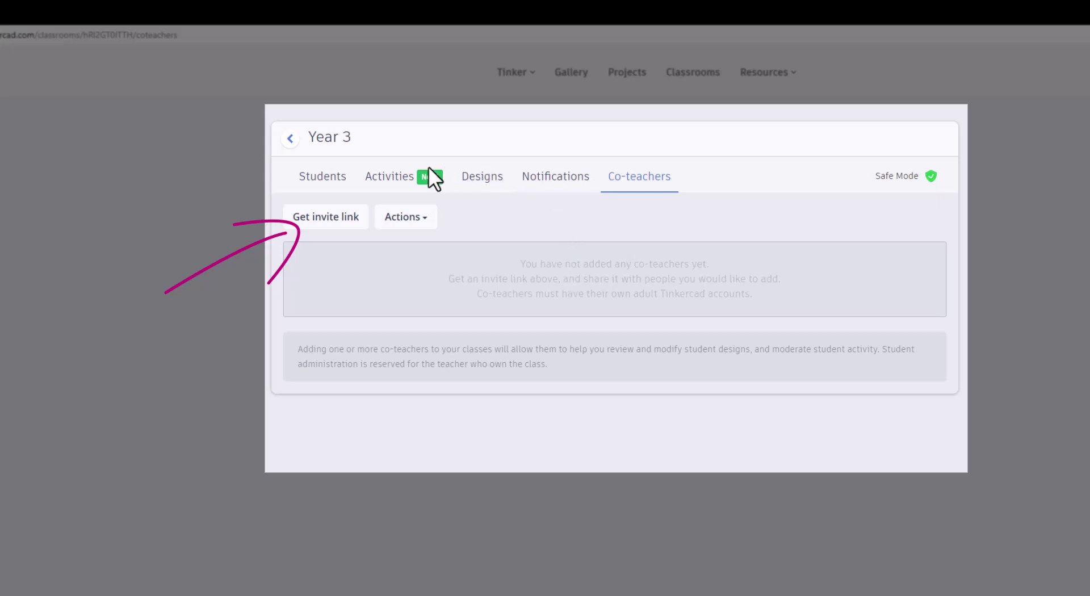
{"action": "left_click", "coordinate": [325, 179]}
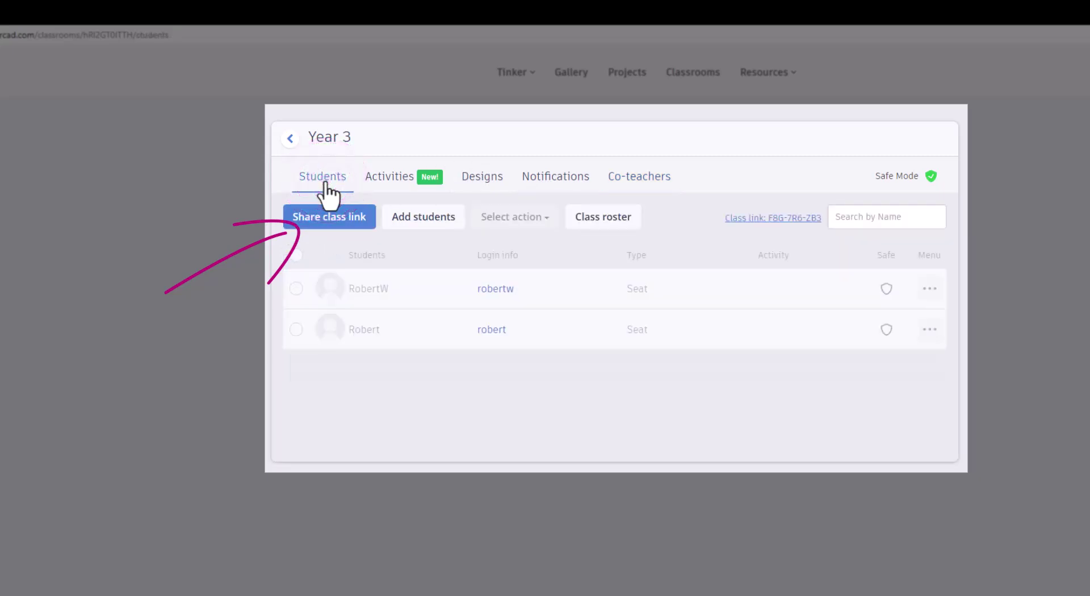
Step: Copy the Year 3 class link to the clipboard for sharing with students
{"action": "left_click", "coordinate": [761, 224]}
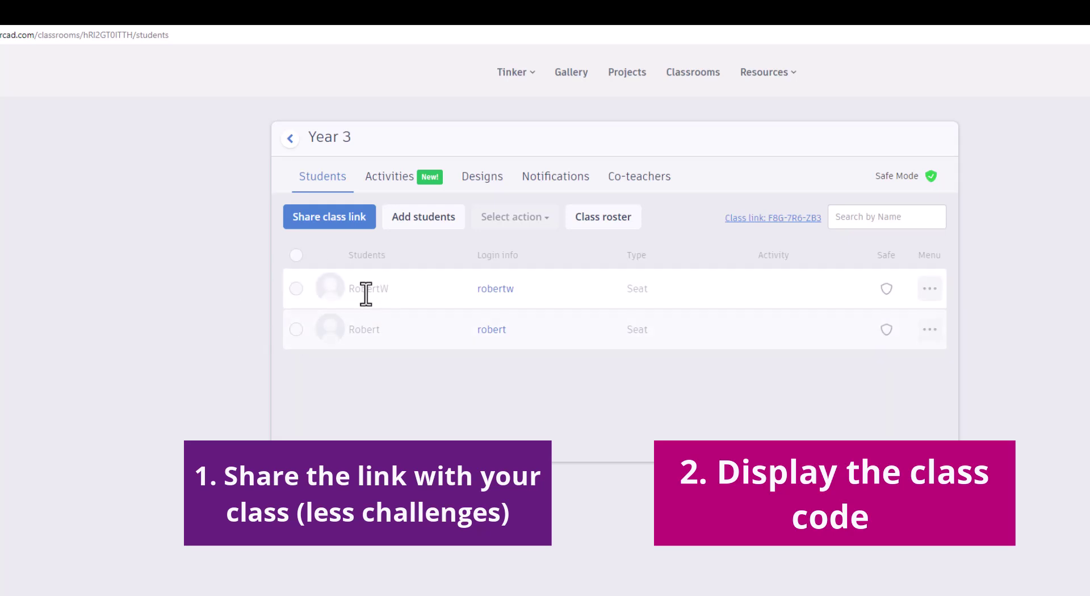
Step: From the Year 3 Activities page, start a new activity named 'Animal Designs'
{"action": "mouse_move", "coordinate": [493, 295]}
{"action": "left_click", "coordinate": [398, 176]}
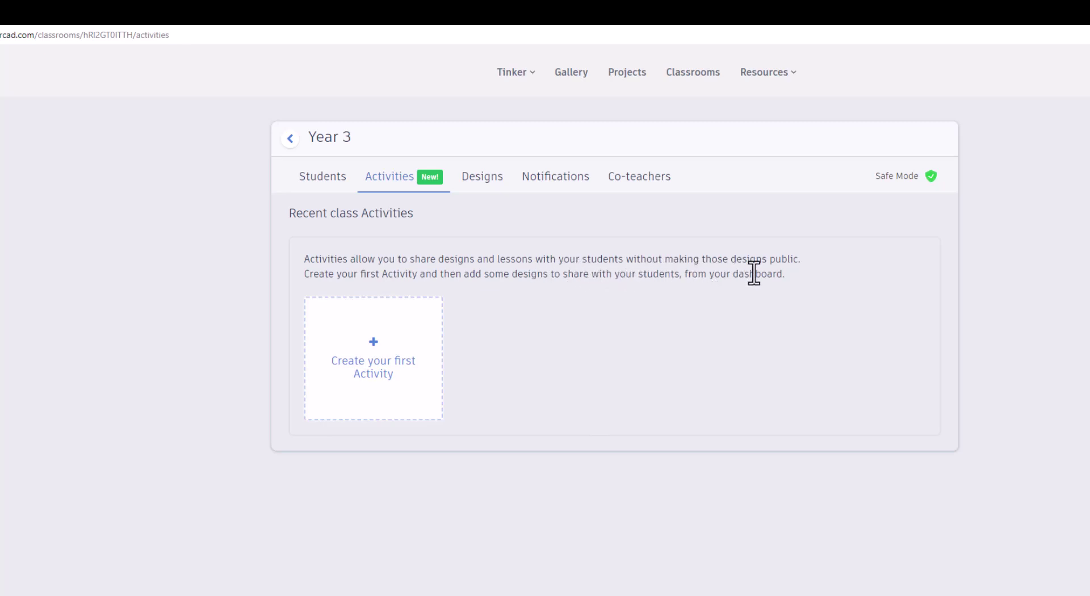
{"action": "left_click", "coordinate": [378, 347]}
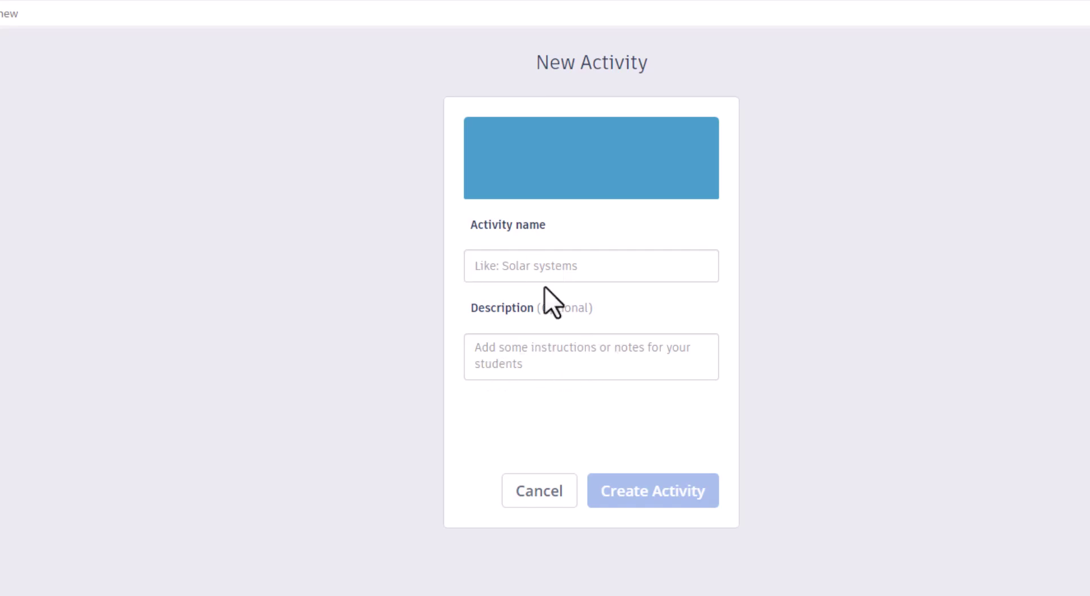
{"action": "left_click", "coordinate": [591, 266]}
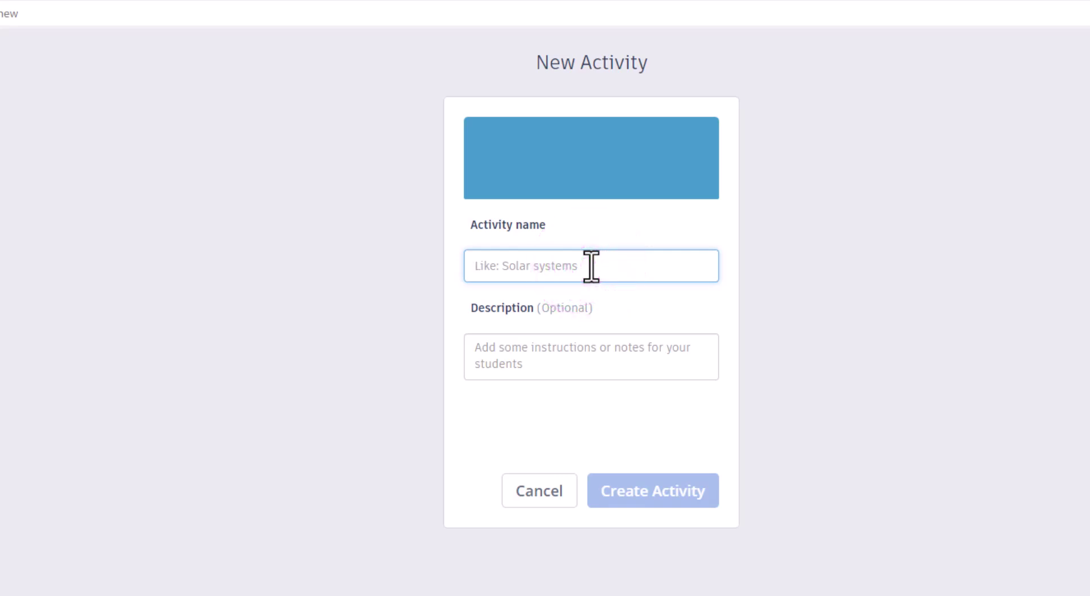
{"action": "type", "text": "Animal Designs"}
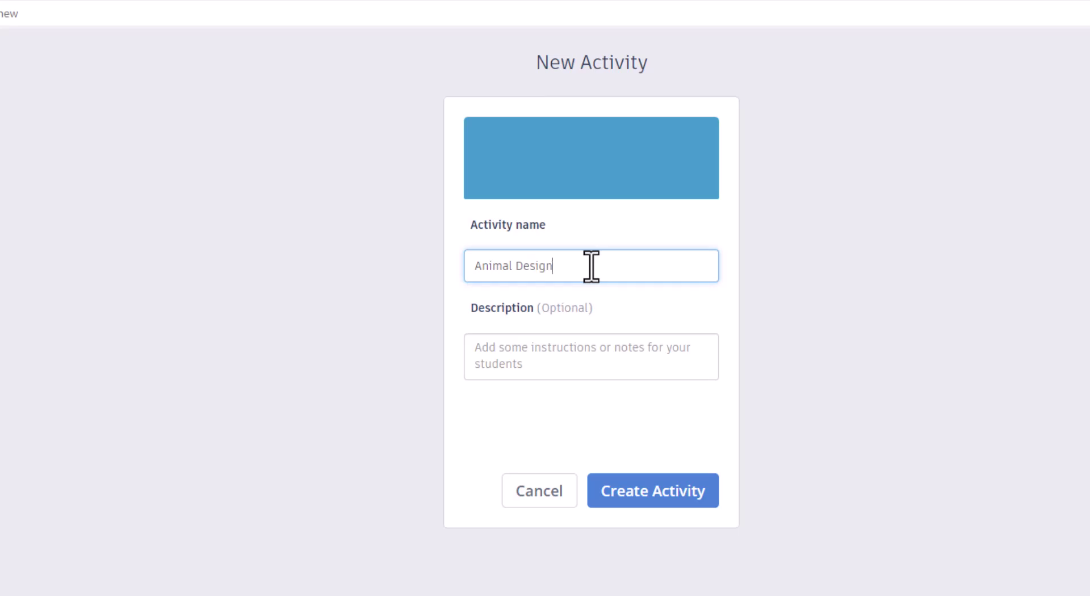
{"action": "left_click", "coordinate": [570, 360]}
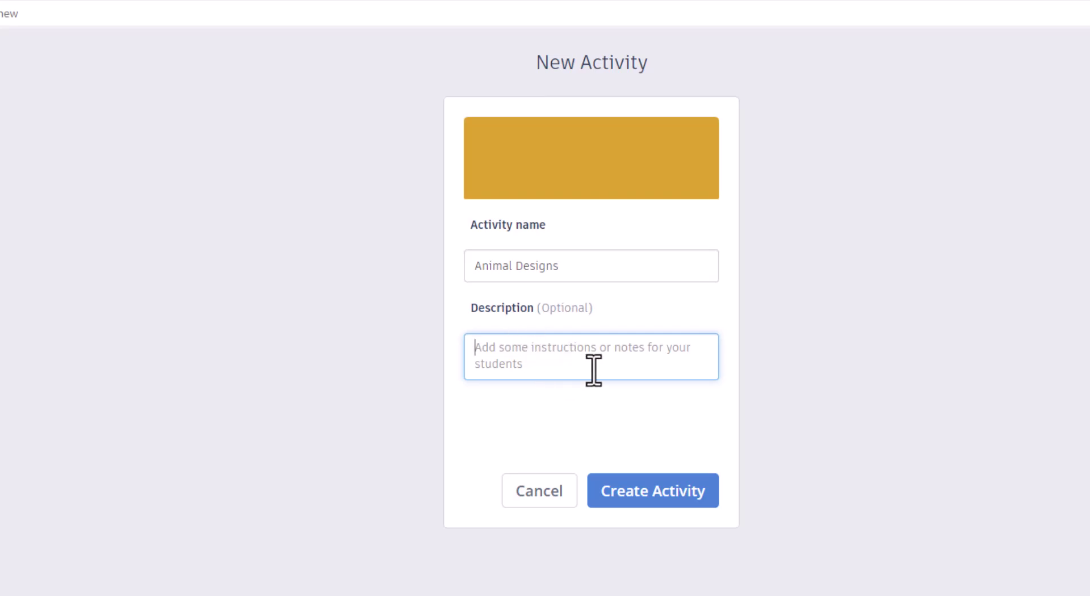
Step: Create the 'Animal Designs' activity for the Year 3 class
{"action": "left_click", "coordinate": [657, 498]}
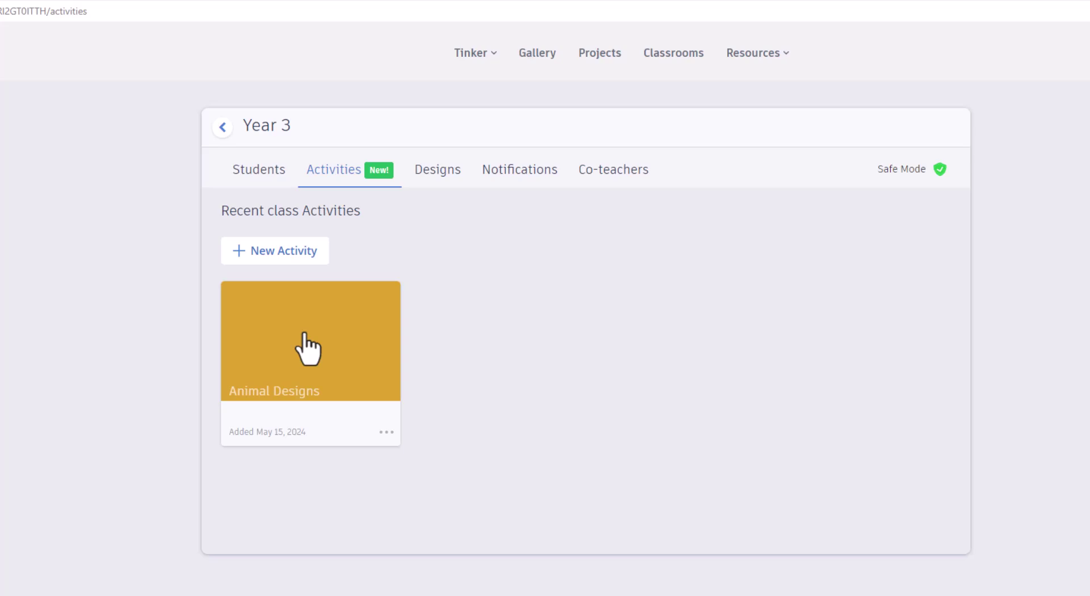
Step: View the Year 3 student list, then its Designs page, which has no student designs yet
{"action": "left_click", "coordinate": [254, 170]}
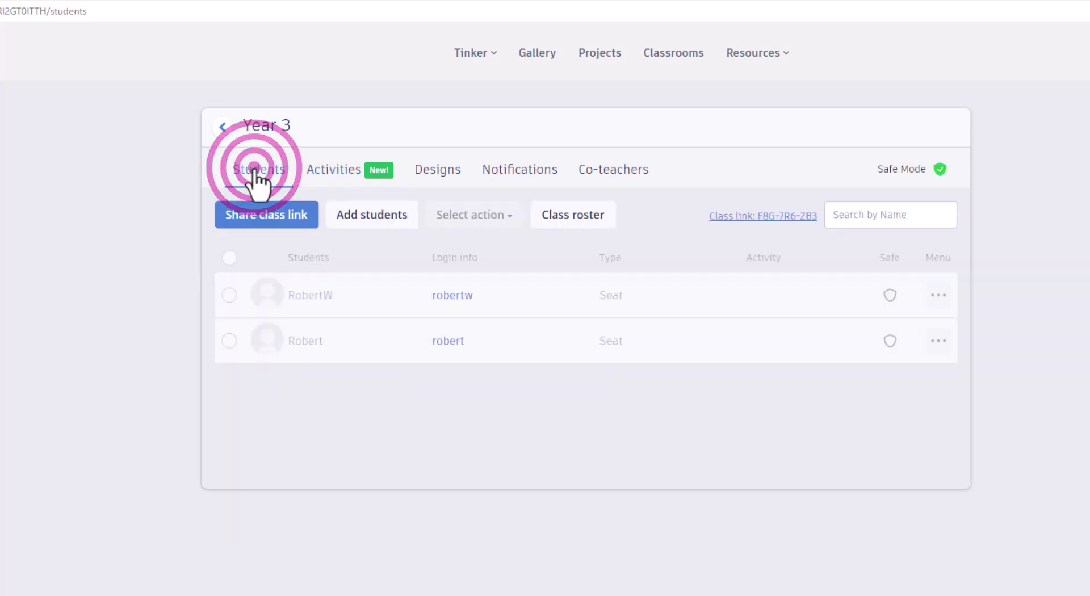
{"action": "left_click", "coordinate": [425, 168]}
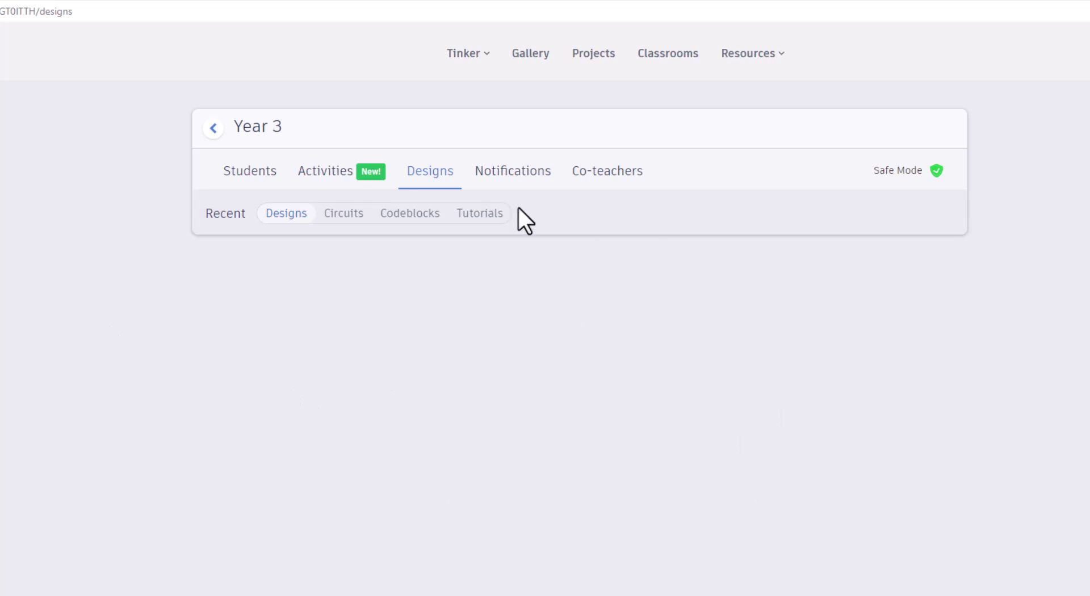
{"action": "left_click", "coordinate": [327, 173]}
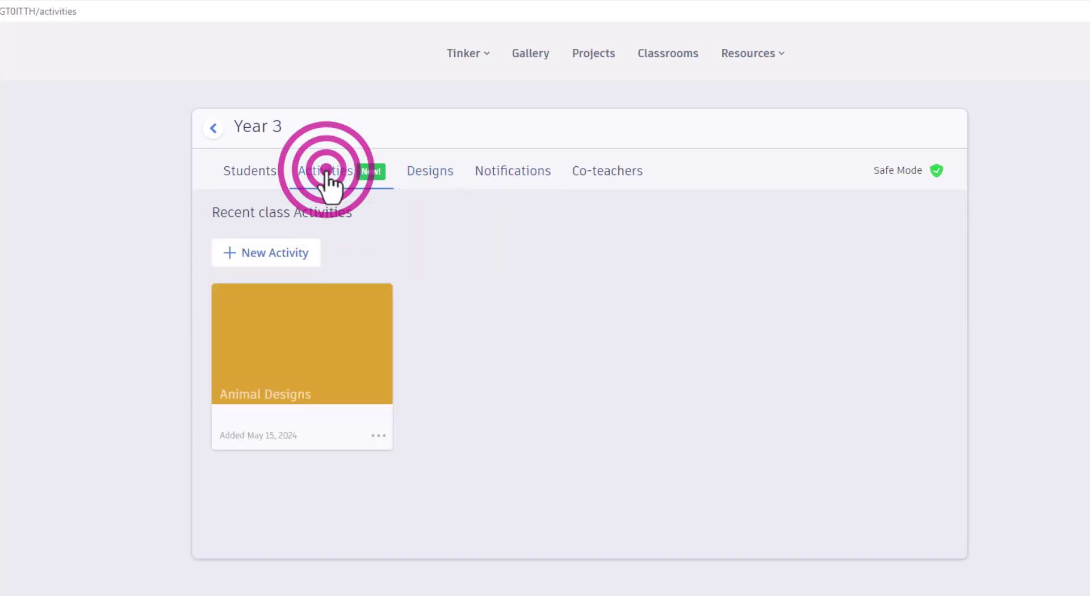
{"action": "left_click", "coordinate": [301, 364]}
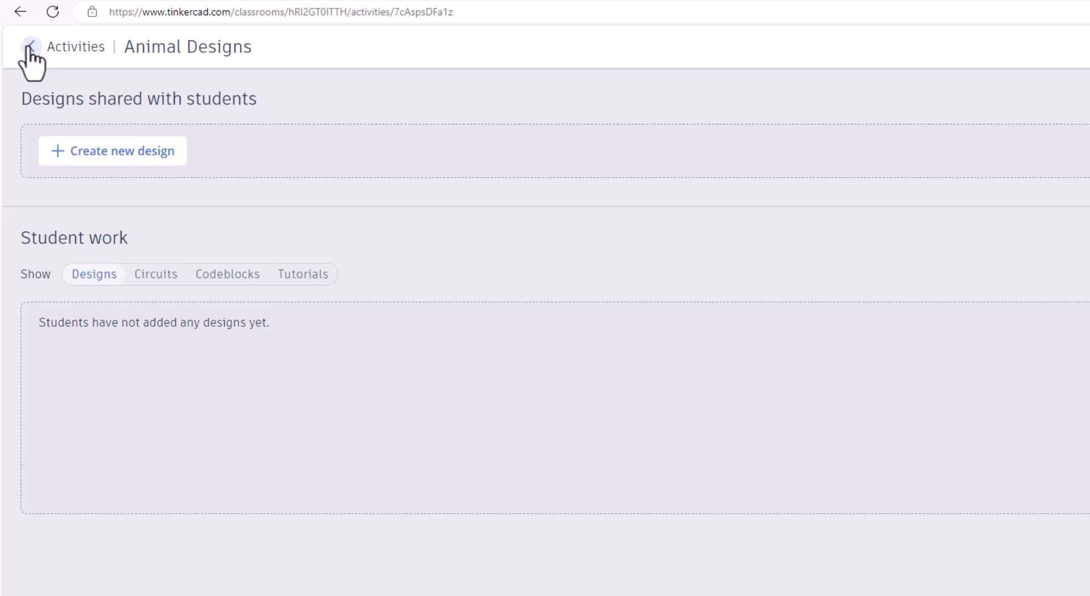
{"action": "left_click", "coordinate": [32, 47]}
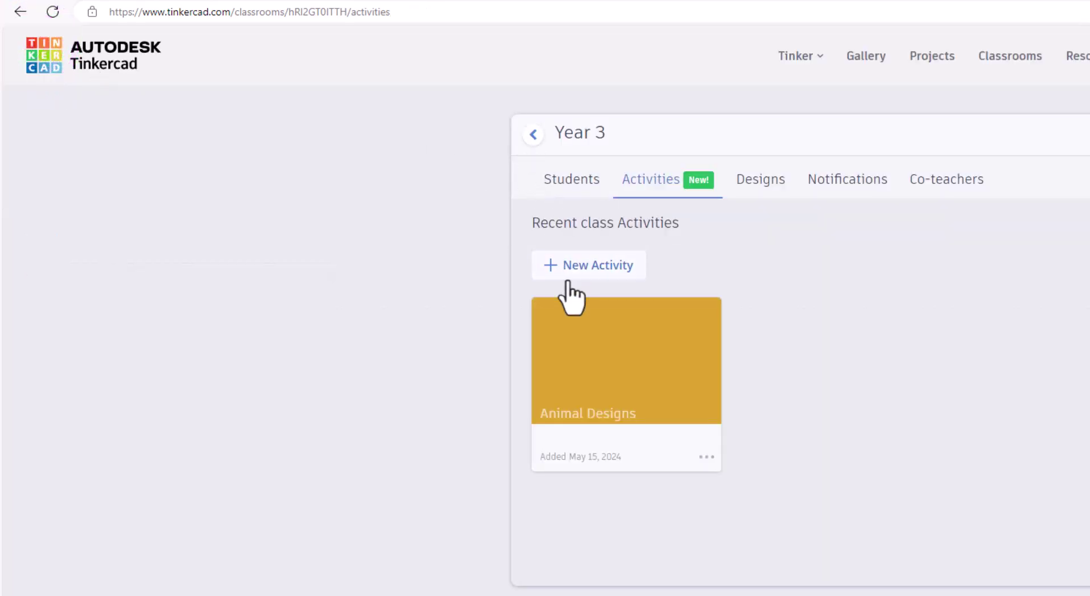
{"action": "left_click", "coordinate": [584, 352]}
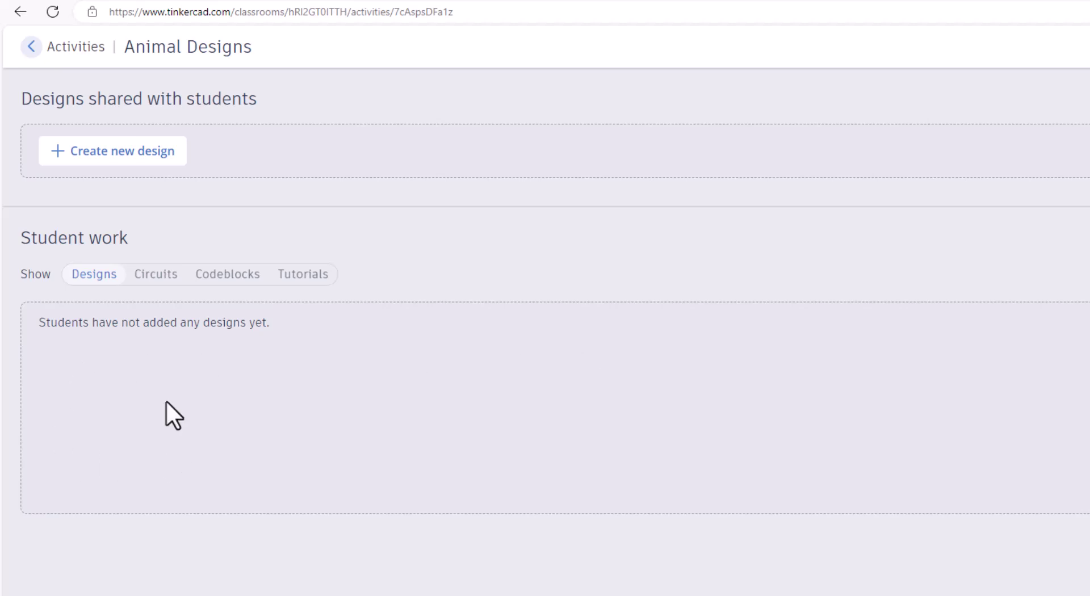
{"action": "left_click_drag", "start_coordinate": [63, 352], "coordinate": [214, 441]}
{"action": "left_click_drag", "start_coordinate": [64, 359], "coordinate": [231, 428]}
{"action": "left_click", "coordinate": [323, 363]}
{"action": "left_click", "coordinate": [510, 367]}
{"action": "left_click", "coordinate": [741, 361]}
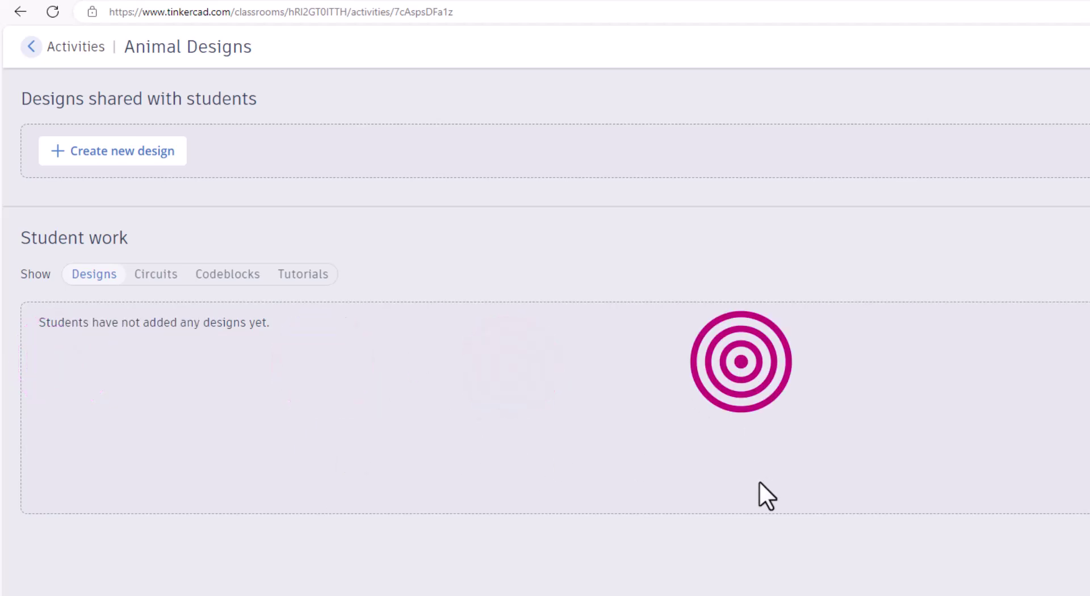
{"action": "left_click", "coordinate": [1081, 361]}
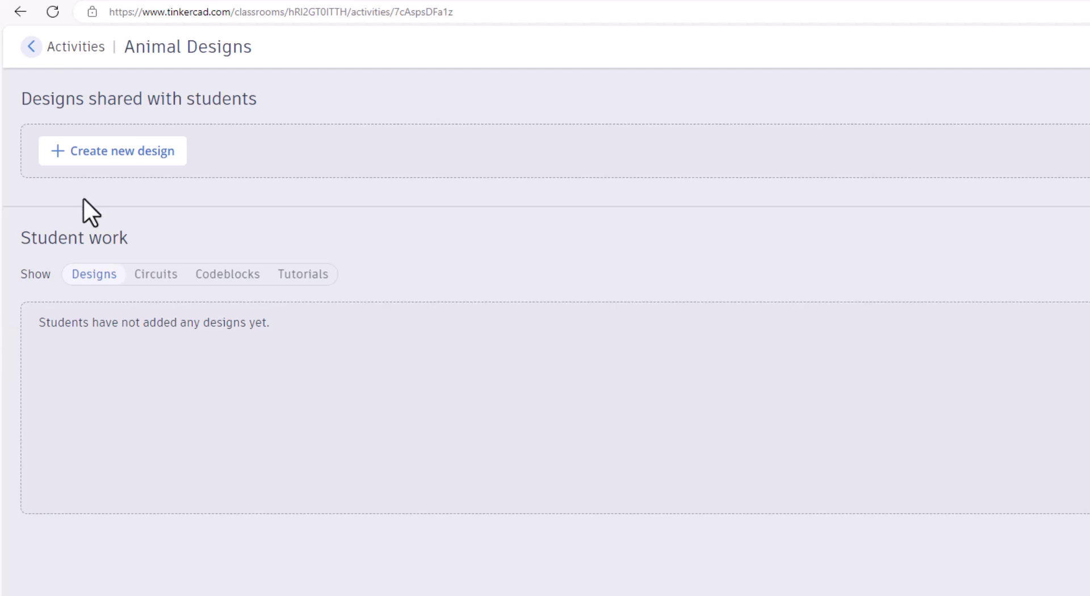
{"action": "left_click", "coordinate": [35, 46]}
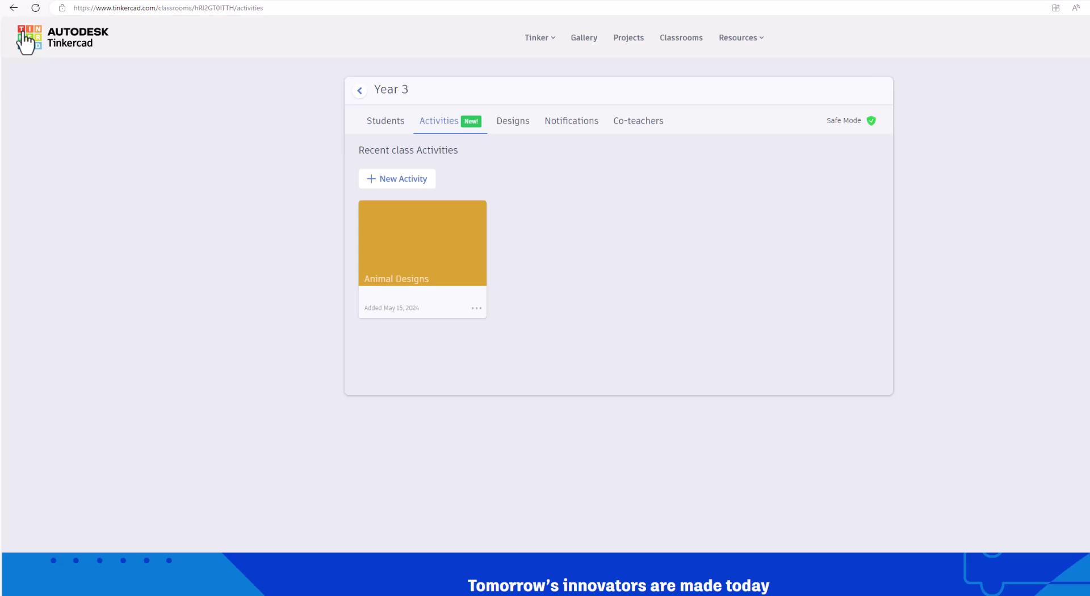
Step: Check the Year 3 Students and Activities pages, then return to the Tinkercad dashboard
{"action": "left_click", "coordinate": [384, 121]}
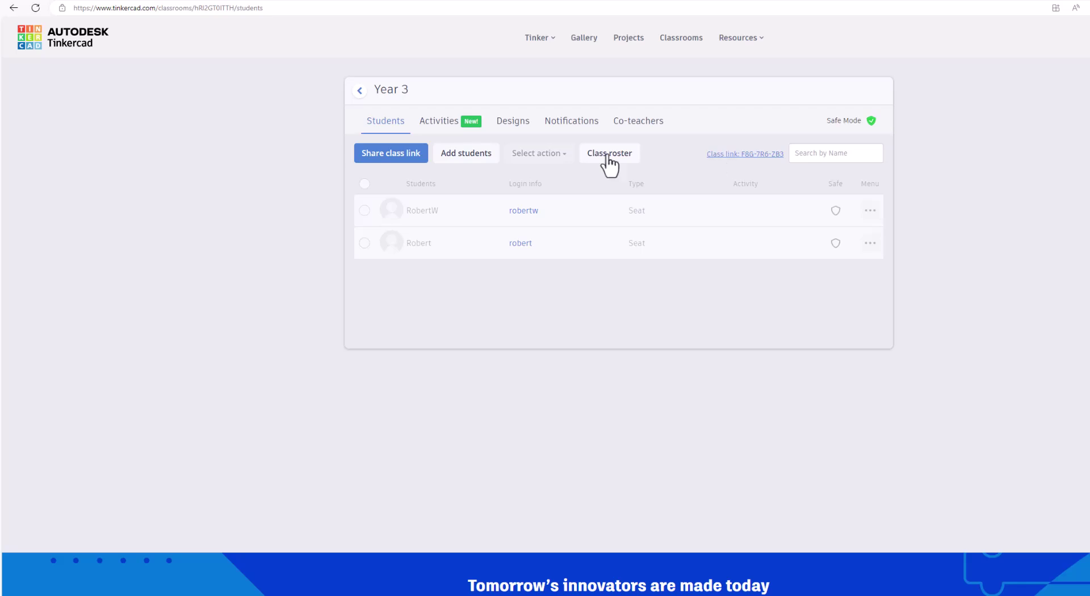
{"action": "mouse_move", "coordinate": [522, 243]}
{"action": "left_click", "coordinate": [439, 119]}
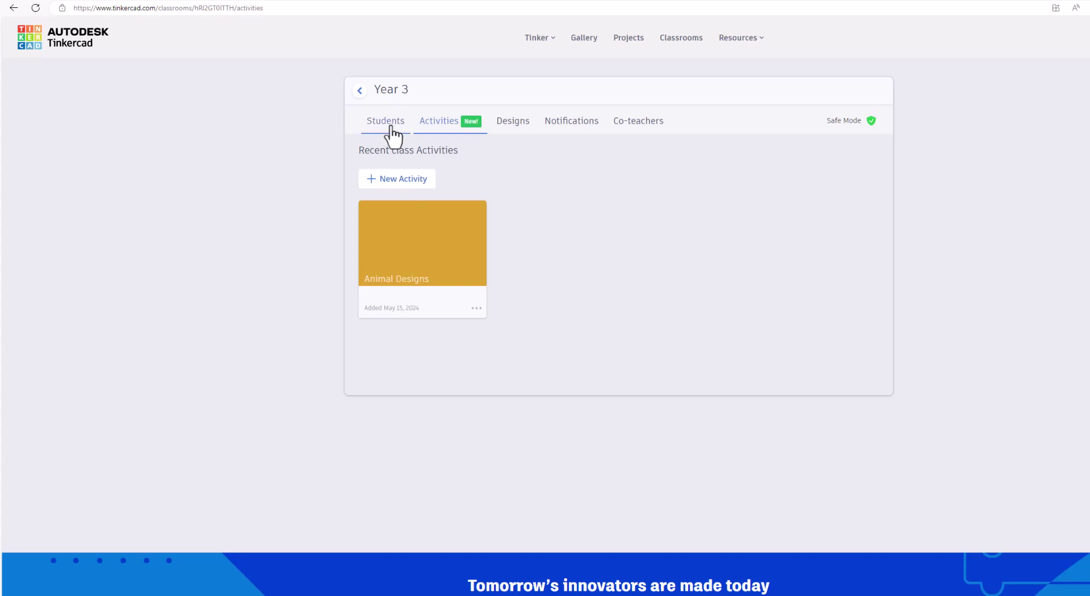
{"action": "left_click", "coordinate": [30, 35]}
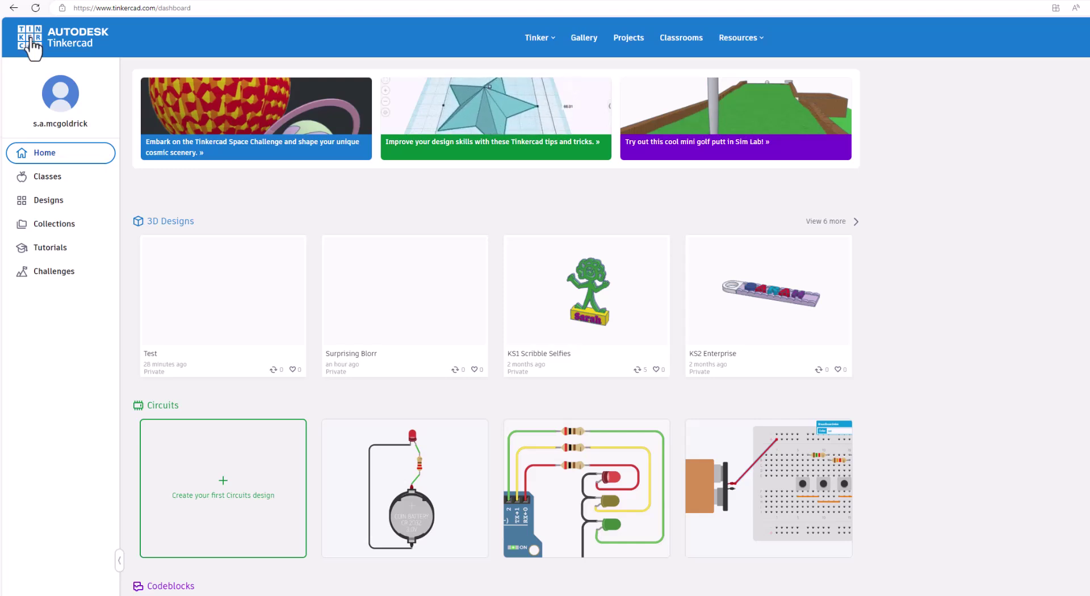
{"action": "mouse_move", "coordinate": [576, 263]}
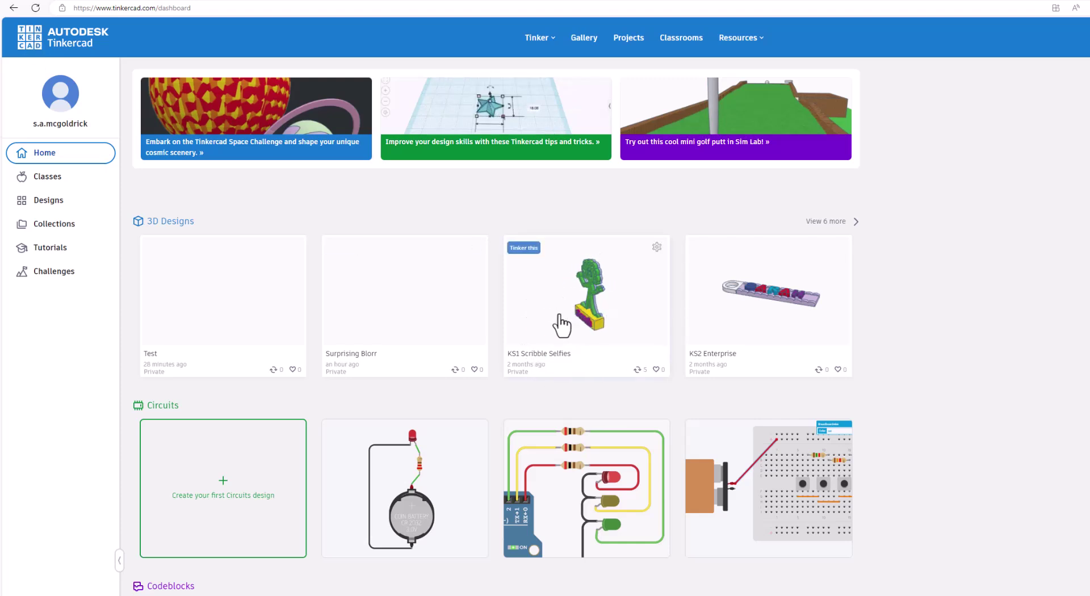
Step: Show the cover page of the Mastering Tinkercad Student Edt.1 2024.pdf preview in Google Drive
{"action": "left_click", "coordinate": [306, 5]}
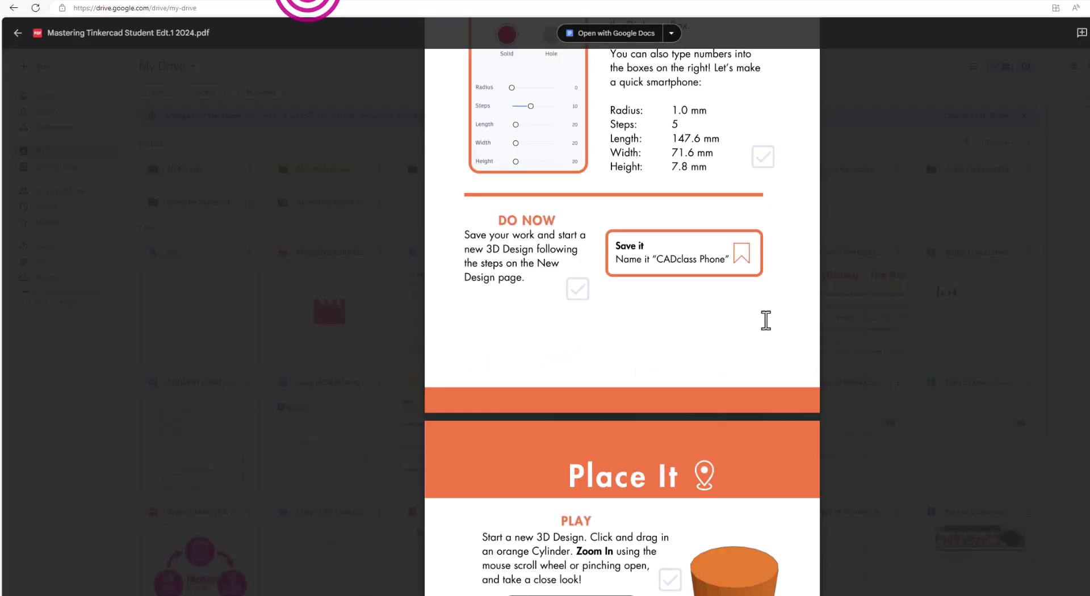
{"action": "scroll", "coordinate": [734, 363], "scroll_direction": "up", "scroll_amount": 5}
{"action": "scroll", "coordinate": [703, 425], "scroll_direction": "up", "scroll_amount": 15}
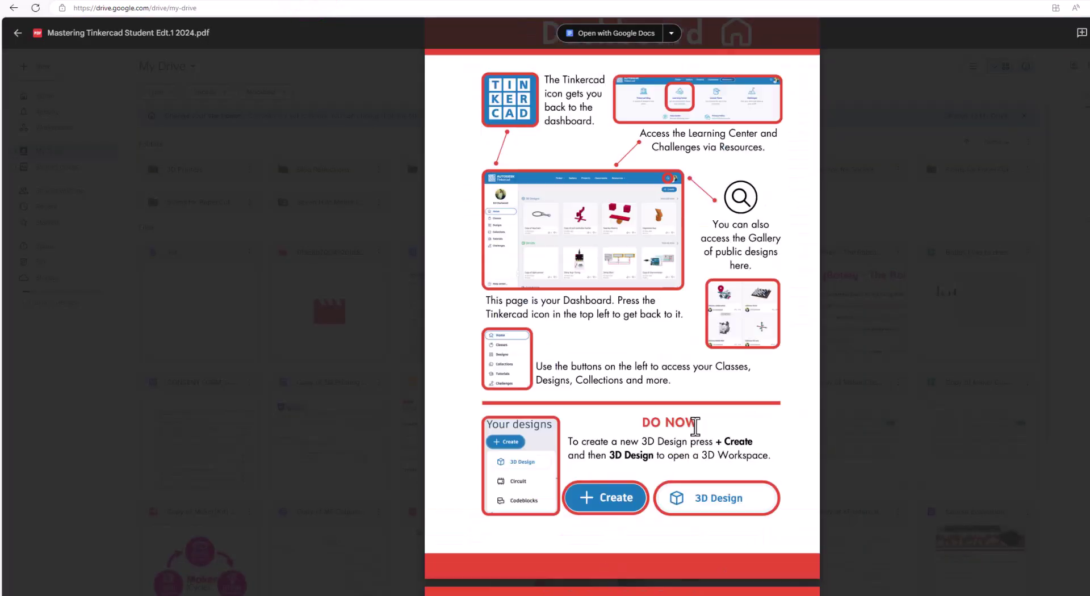
{"action": "scroll", "coordinate": [689, 426], "scroll_direction": "up", "scroll_amount": 15}
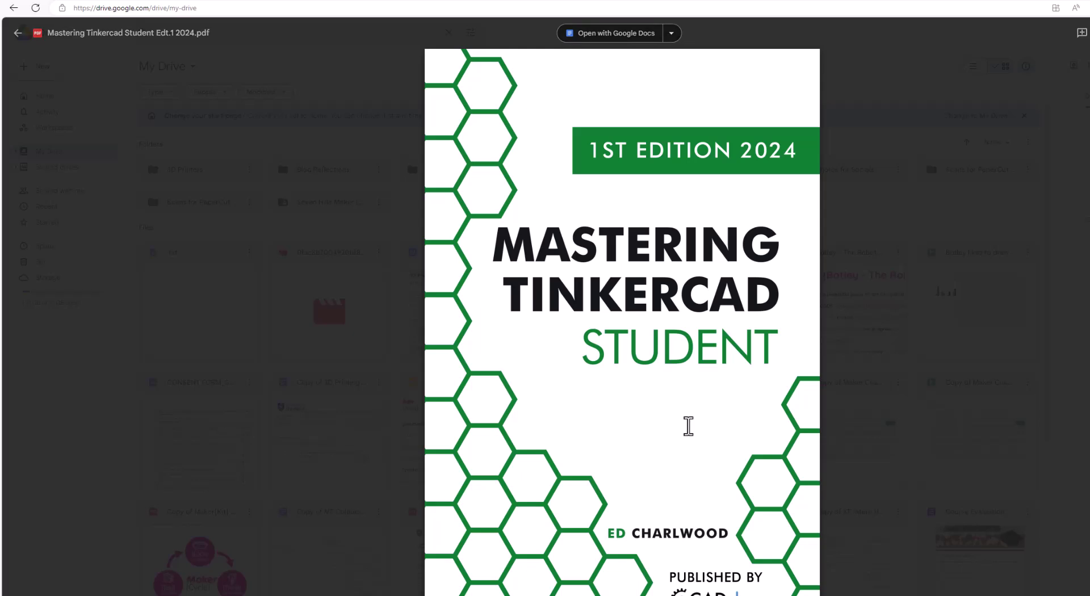
{"action": "left_click", "coordinate": [581, 348]}
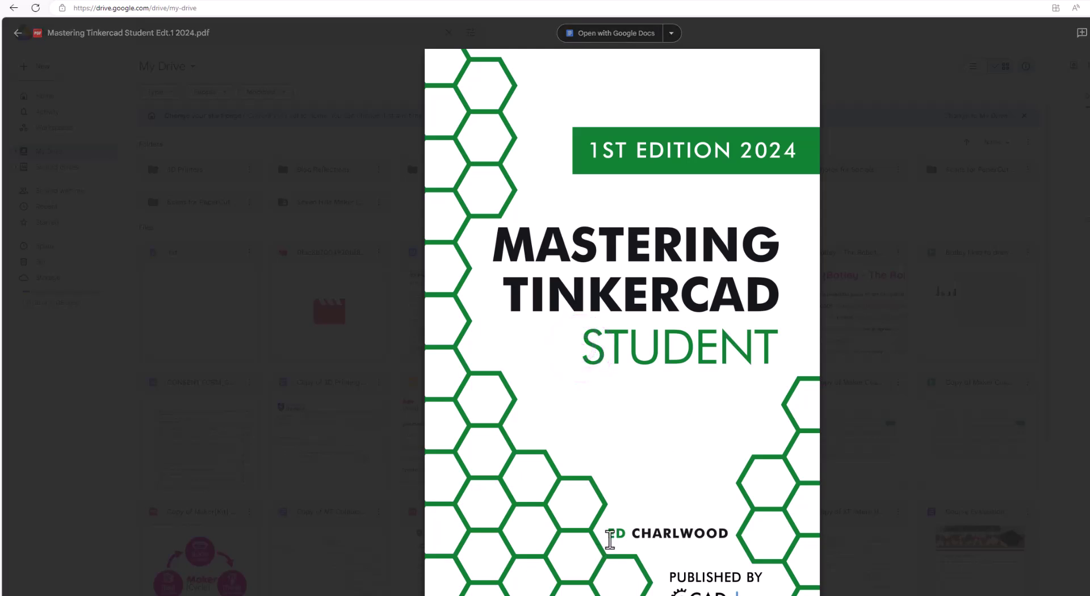